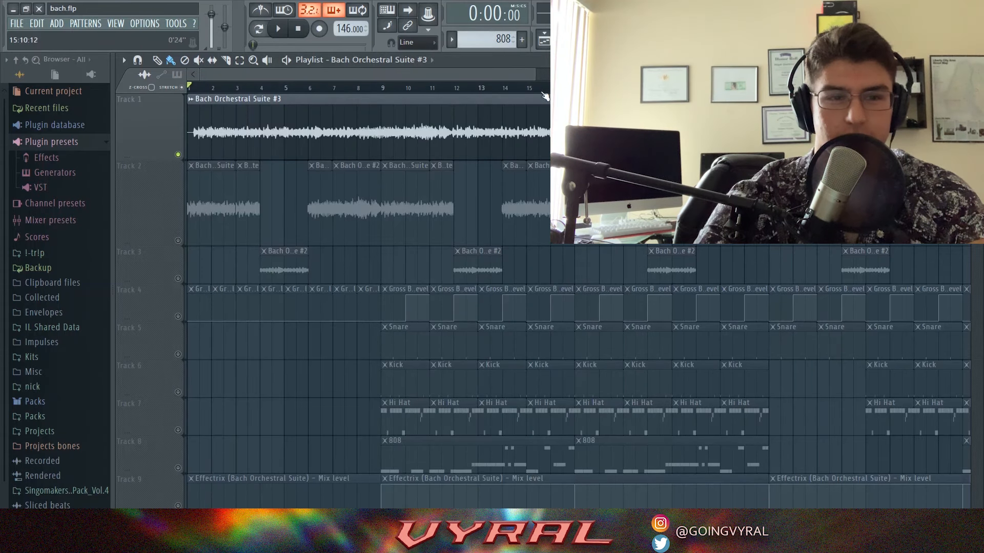
Play the soloed original Bach Orchestral Suite #3 sample on Track 1 from the beginning and stop it after bar 9.
{"action": "left_click_drag", "start_coordinate": [534, 74], "coordinate": [475, 75]}
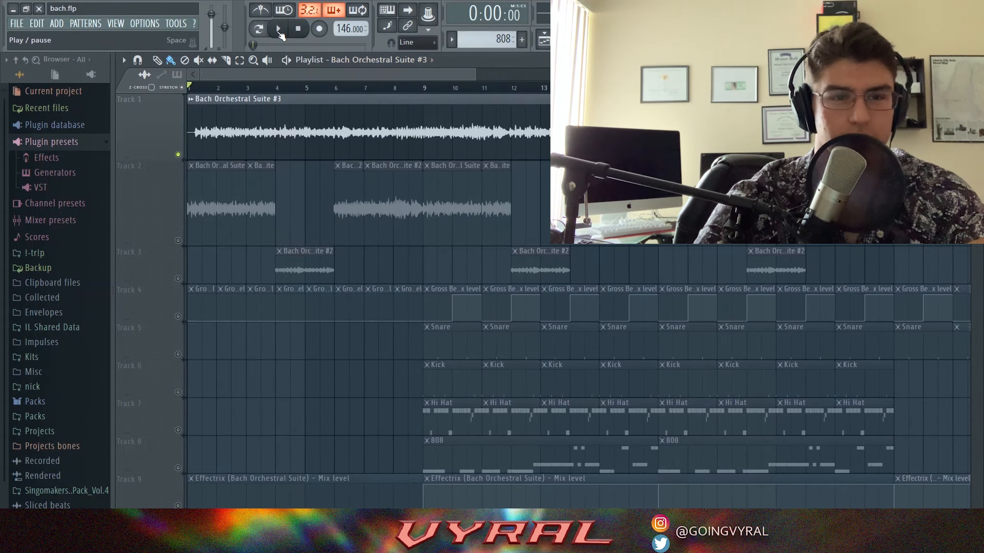
{"action": "left_click", "coordinate": [282, 30]}
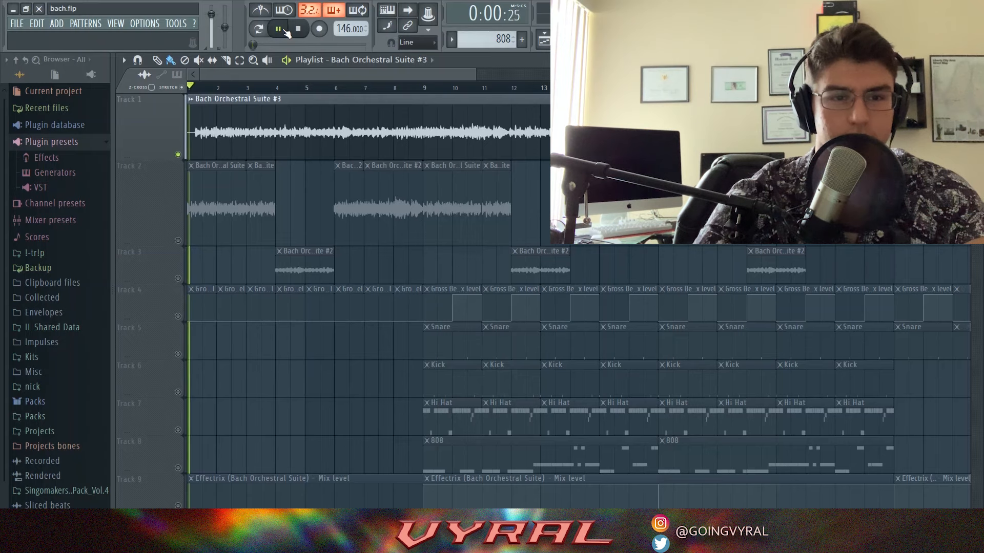
{"action": "left_click_drag", "start_coordinate": [478, 76], "coordinate": [517, 70]}
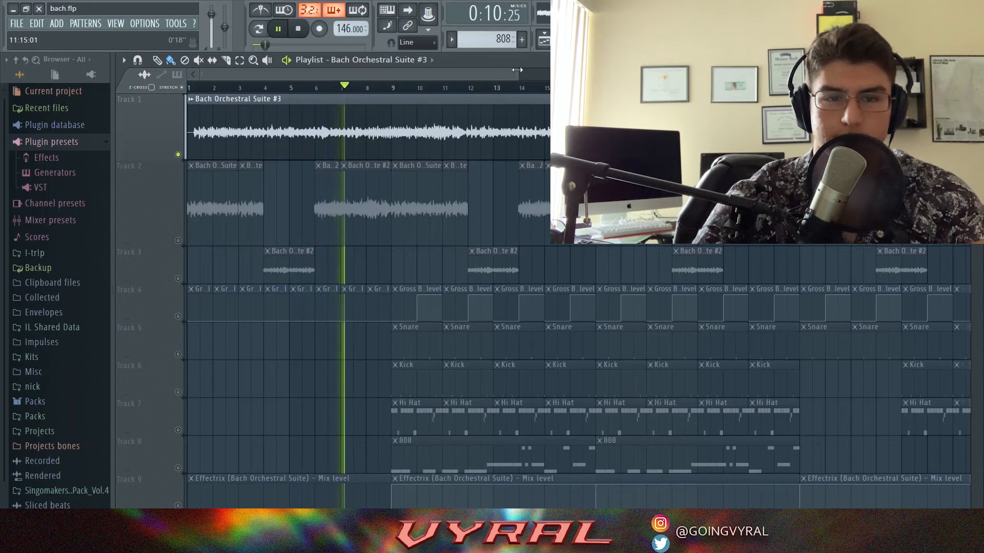
{"action": "left_click_drag", "start_coordinate": [517, 70], "coordinate": [542, 73]}
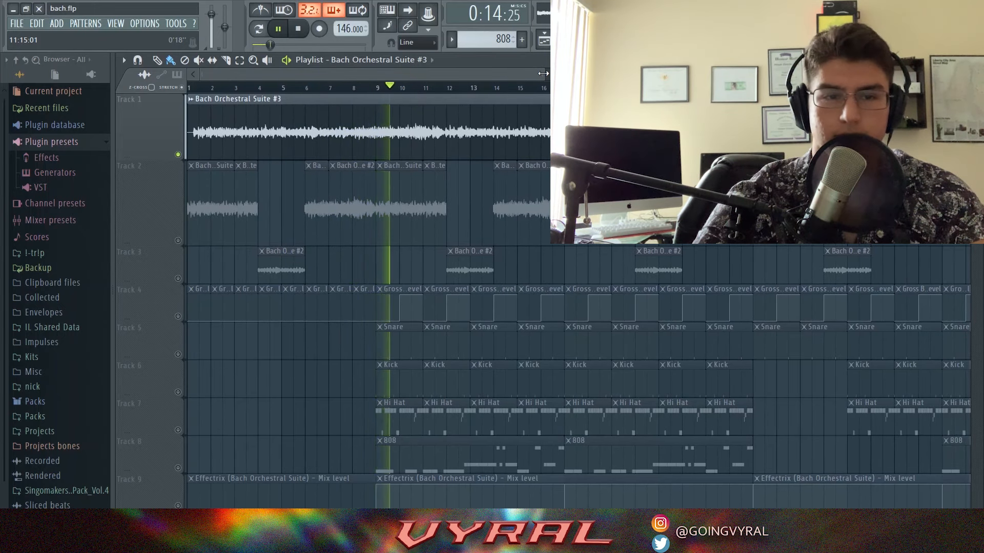
{"action": "left_click", "coordinate": [303, 34]}
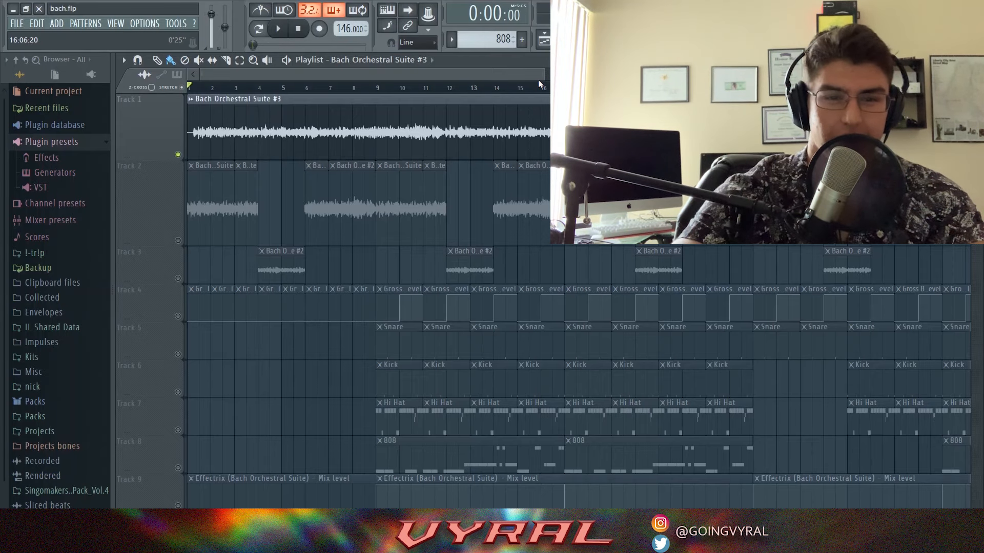
Turn off the solo on Track 1 to reactivate the other playlist tracks, and mute Track 1.
{"action": "left_click_drag", "start_coordinate": [544, 75], "coordinate": [607, 74]}
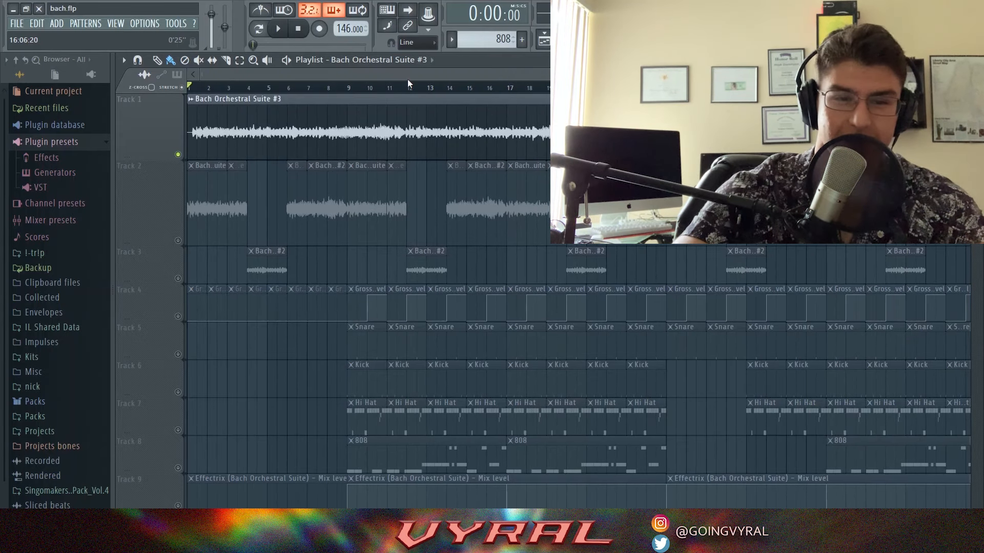
{"action": "left_click_drag", "start_coordinate": [607, 75], "coordinate": [687, 74]}
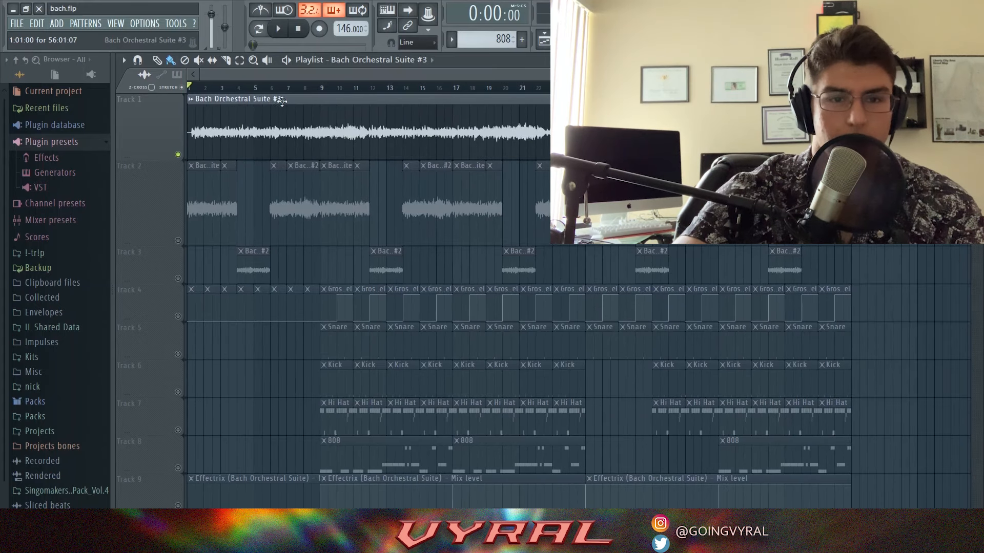
{"action": "scroll", "coordinate": [190, 103], "scroll_direction": "up", "scroll_amount": 3, "text": "ctrl"}
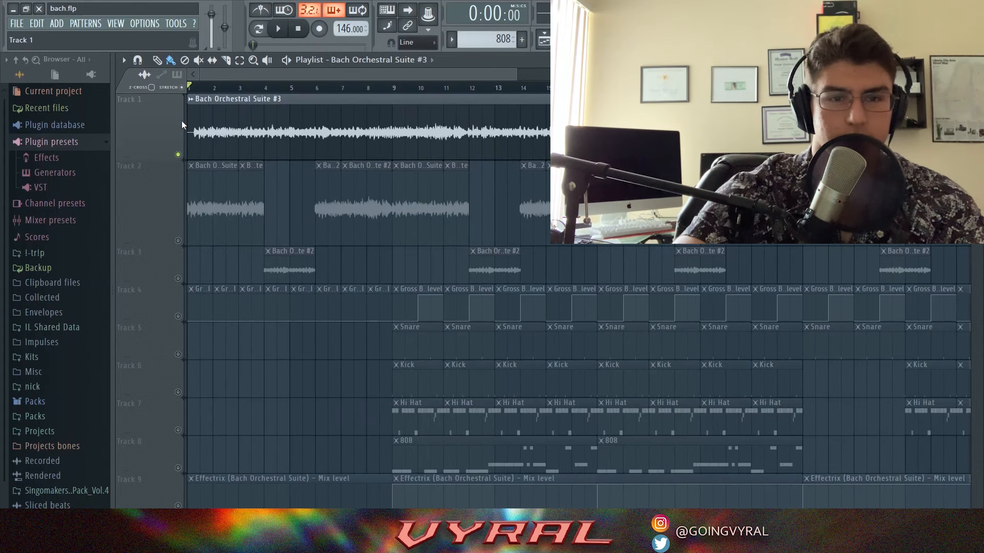
{"action": "left_click", "coordinate": [178, 241]}
{"action": "left_click", "coordinate": [177, 155]}
{"action": "right_click", "coordinate": [178, 241]}
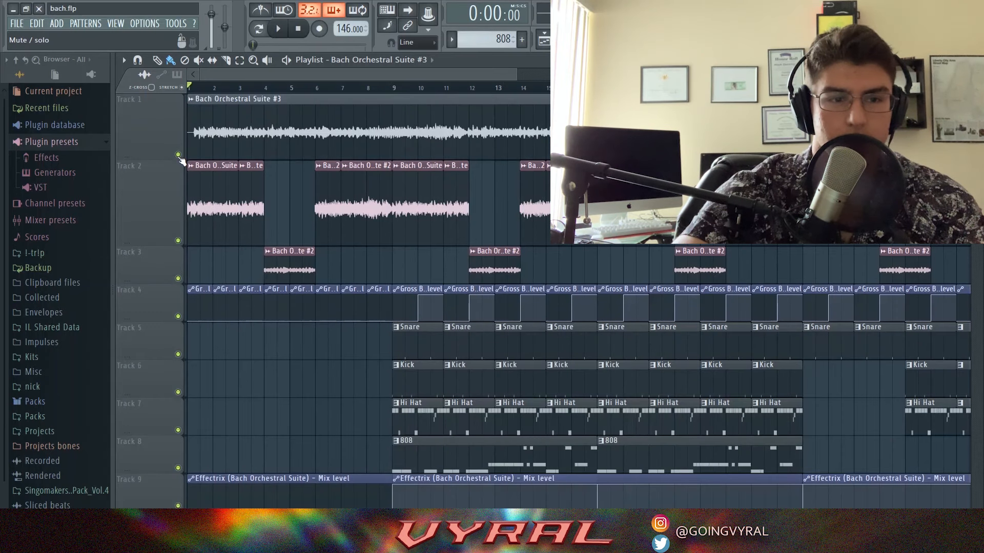
{"action": "left_click", "coordinate": [178, 156]}
Play the full arrangement from the start with the original sample muted, and stop playback.
{"action": "key", "text": "space"}
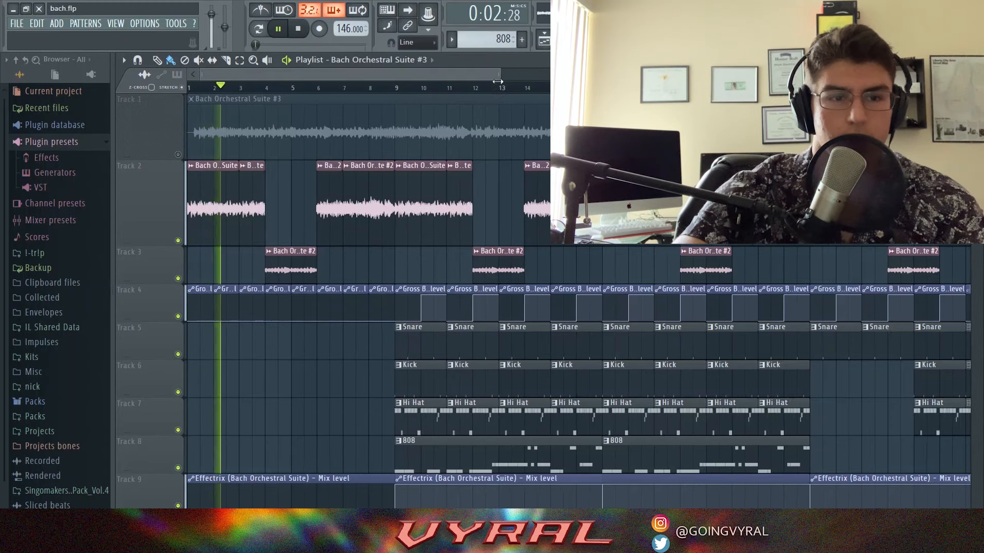
{"action": "left_click_drag", "start_coordinate": [519, 72], "coordinate": [440, 73]}
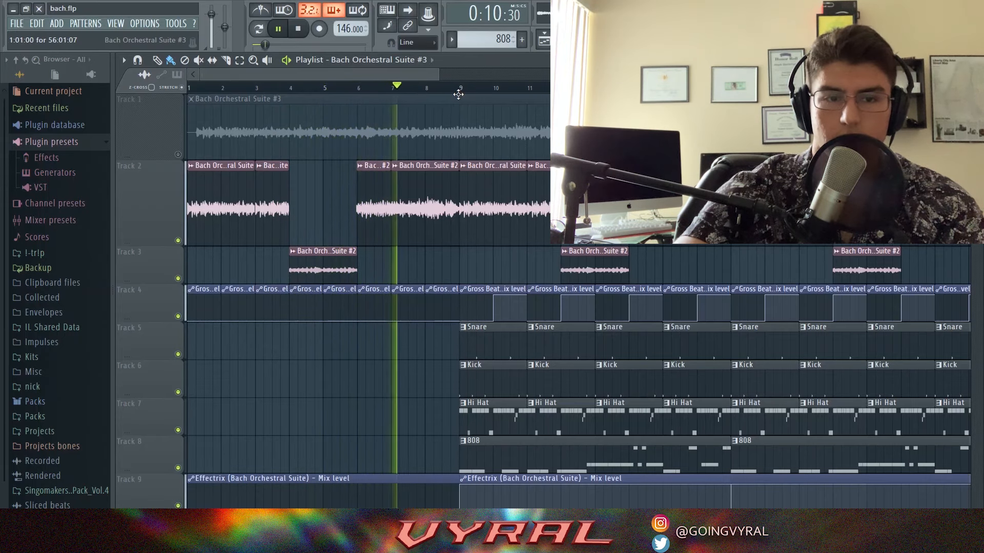
{"action": "scroll", "coordinate": [450, 152], "scroll_direction": "down", "scroll_amount": 2}
{"action": "scroll", "coordinate": [451, 151], "scroll_direction": "up", "scroll_amount": 2}
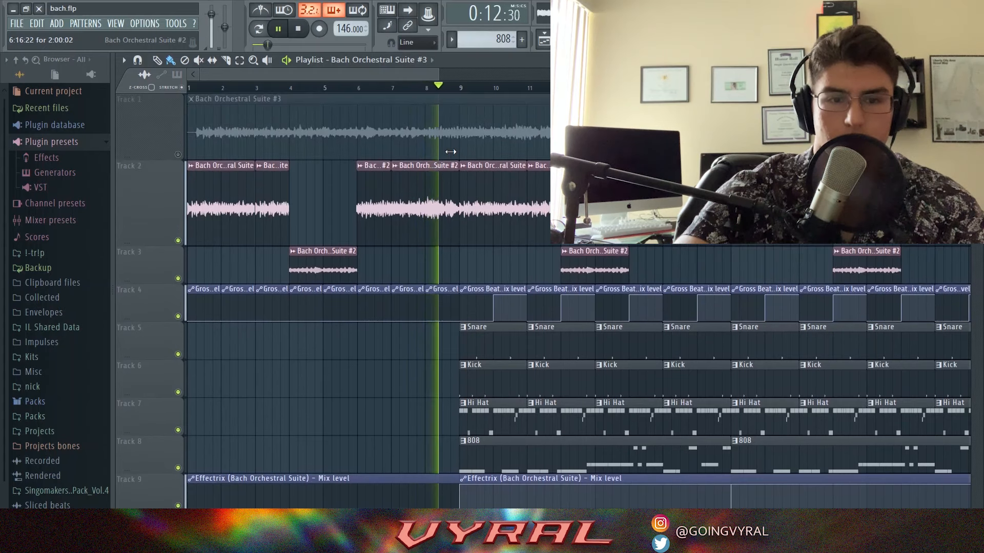
{"action": "key", "text": "space"}
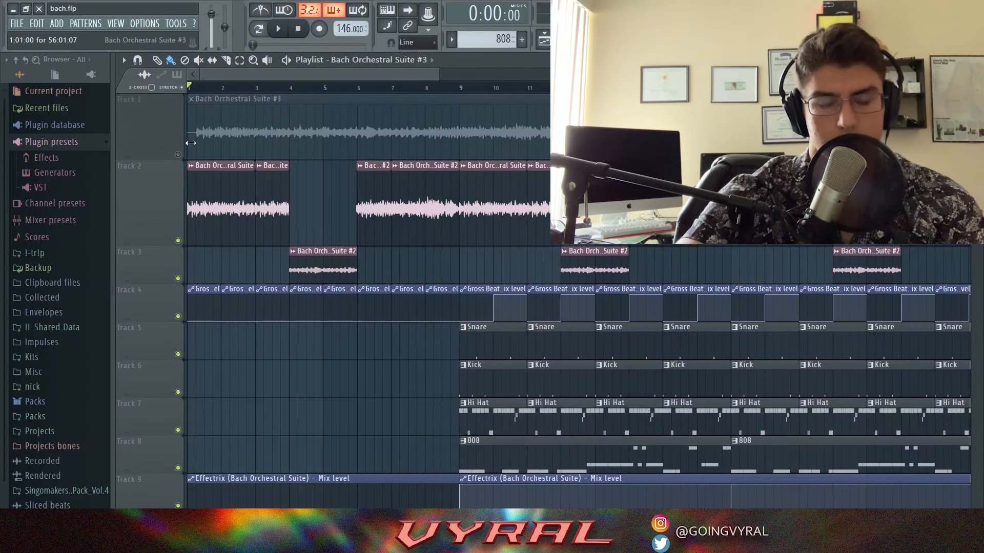
Turn on the metronome.
{"action": "left_click_drag", "start_coordinate": [440, 72], "coordinate": [454, 75]}
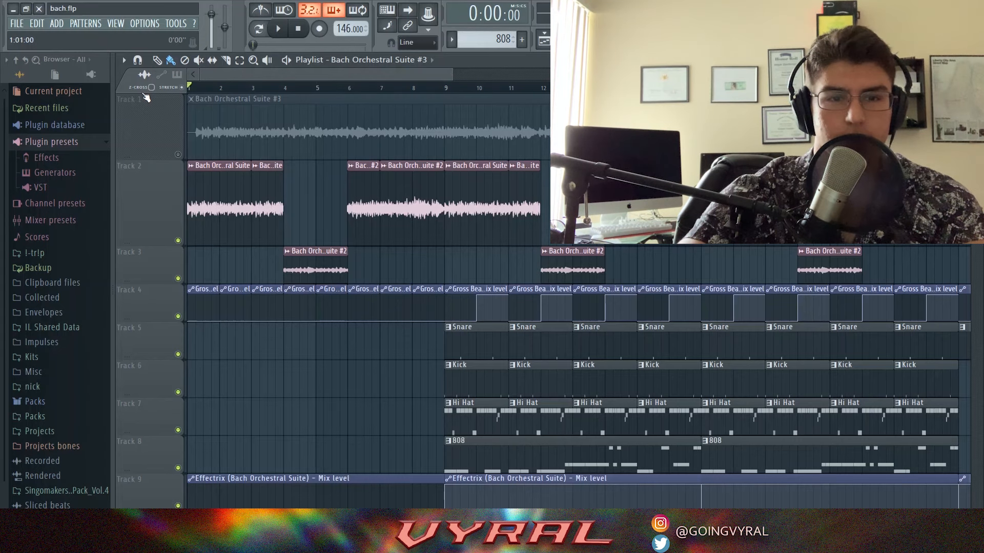
{"action": "scroll", "coordinate": [545, 245], "scroll_direction": "down", "scroll_amount": 2}
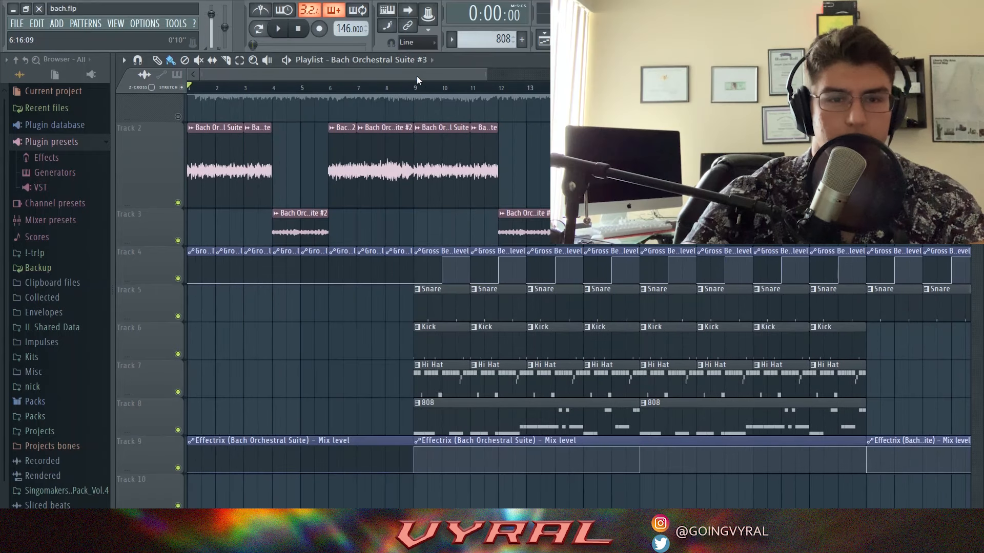
{"action": "left_click_drag", "start_coordinate": [485, 74], "coordinate": [340, 73]}
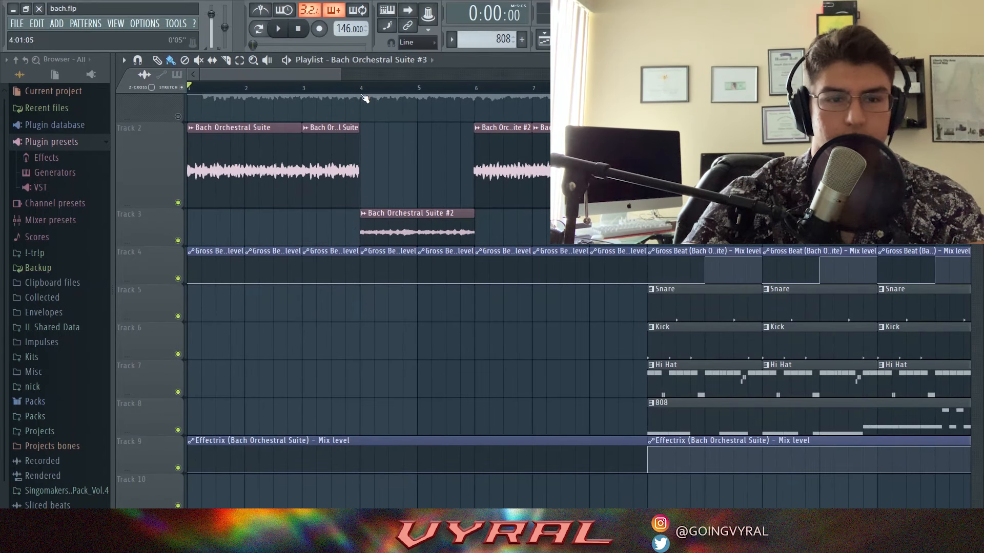
{"action": "left_click", "coordinate": [259, 12]}
{"action": "left_click_drag", "start_coordinate": [338, 76], "coordinate": [583, 76]}
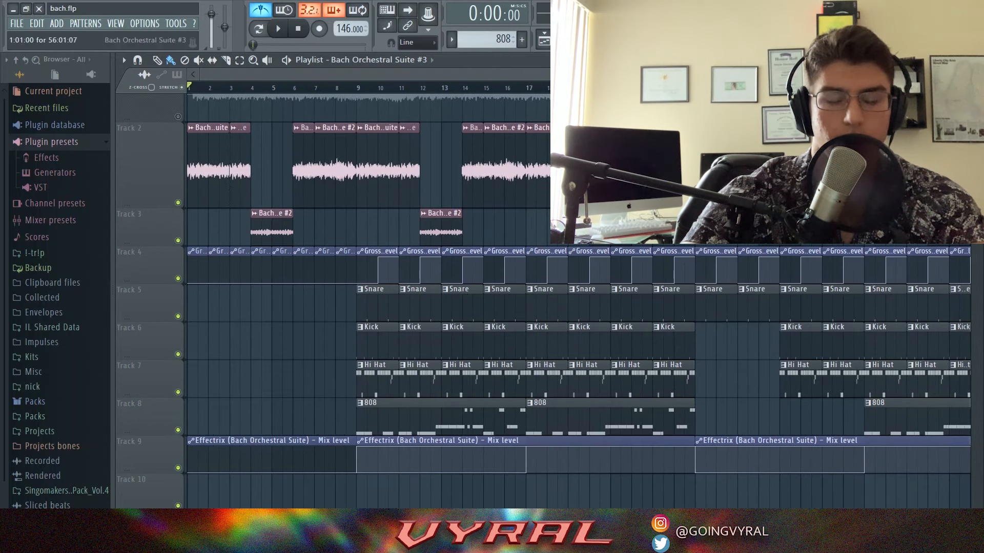
{"action": "left_click_drag", "start_coordinate": [582, 76], "coordinate": [450, 105]}
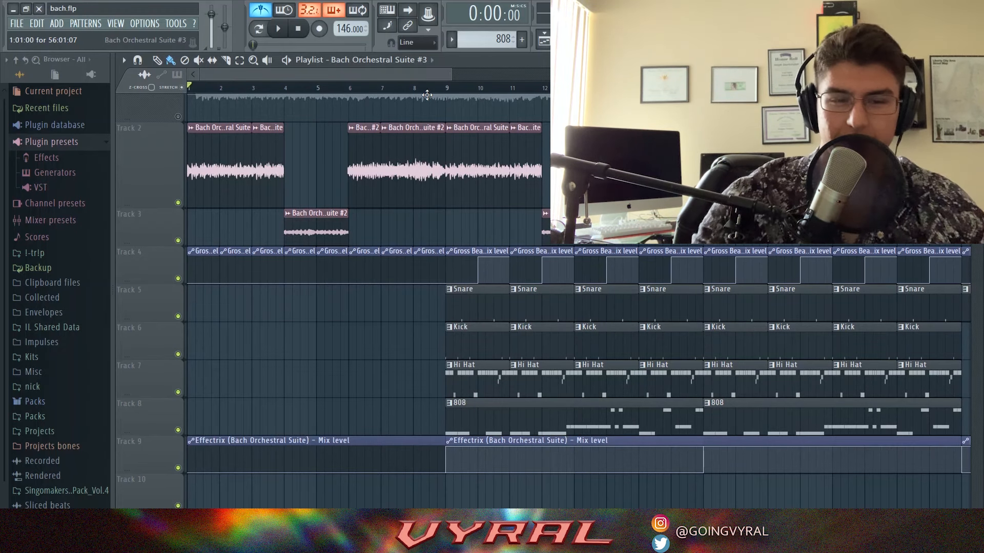
Set the playlist's playback position to the start of bar 9.
{"action": "left_click_drag", "start_coordinate": [450, 75], "coordinate": [529, 116]}
{"action": "scroll", "coordinate": [358, 142], "scroll_direction": "down", "scroll_amount": 2}
{"action": "scroll", "coordinate": [359, 143], "scroll_direction": "up", "scroll_amount": 3}
{"action": "scroll", "coordinate": [347, 265], "scroll_direction": "down", "scroll_amount": 3}
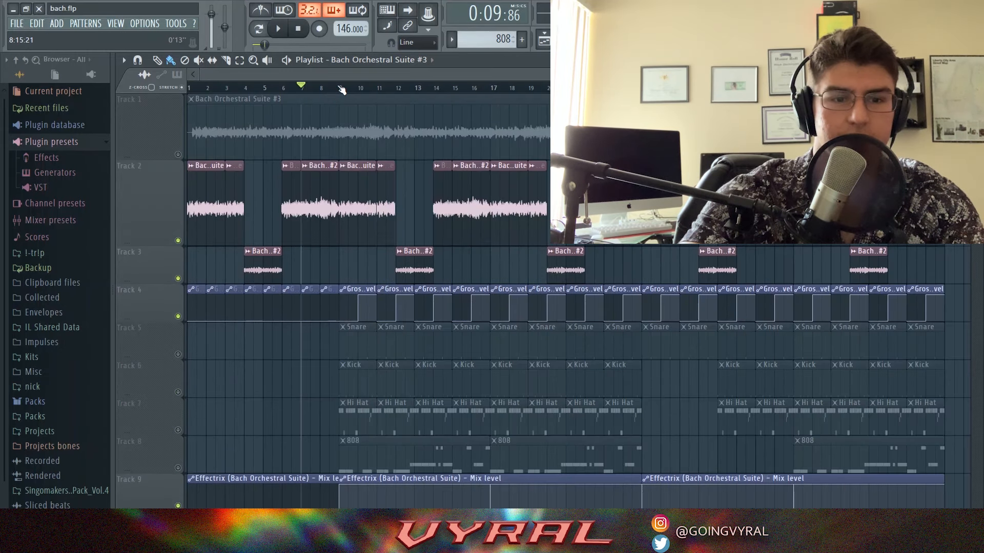
{"action": "left_click", "coordinate": [341, 88]}
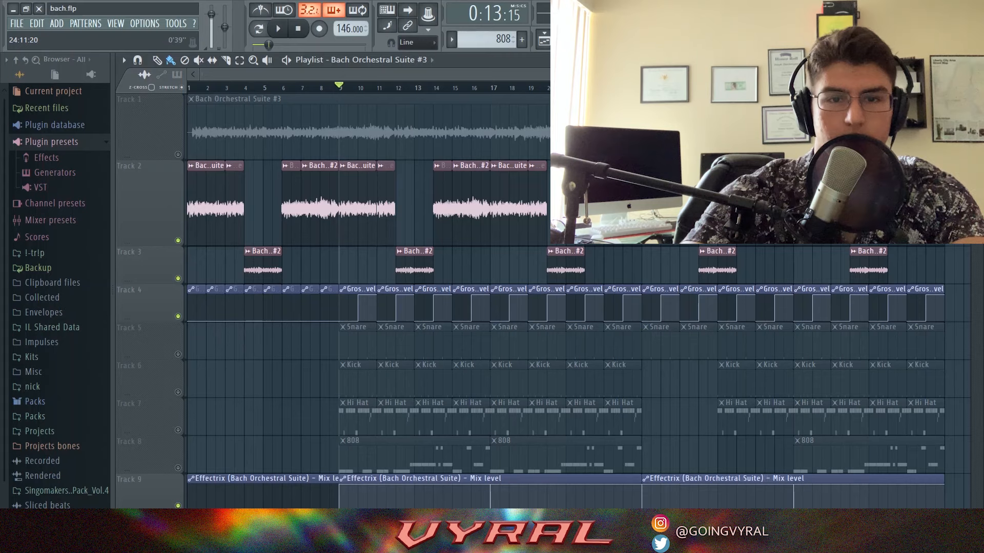
Open the Fruity parametric EQ 2 on the Bach Orchestral Suite mixer track to examine its curve.
{"action": "scroll", "coordinate": [635, 128], "scroll_direction": "down", "scroll_amount": 2}
{"action": "left_click", "coordinate": [544, 40]}
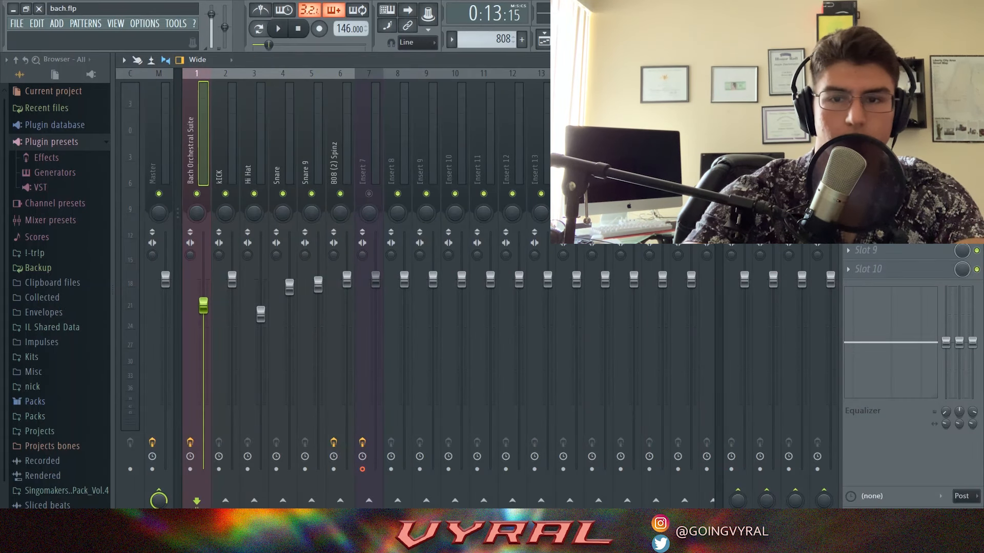
{"action": "left_click", "coordinate": [886, 100]}
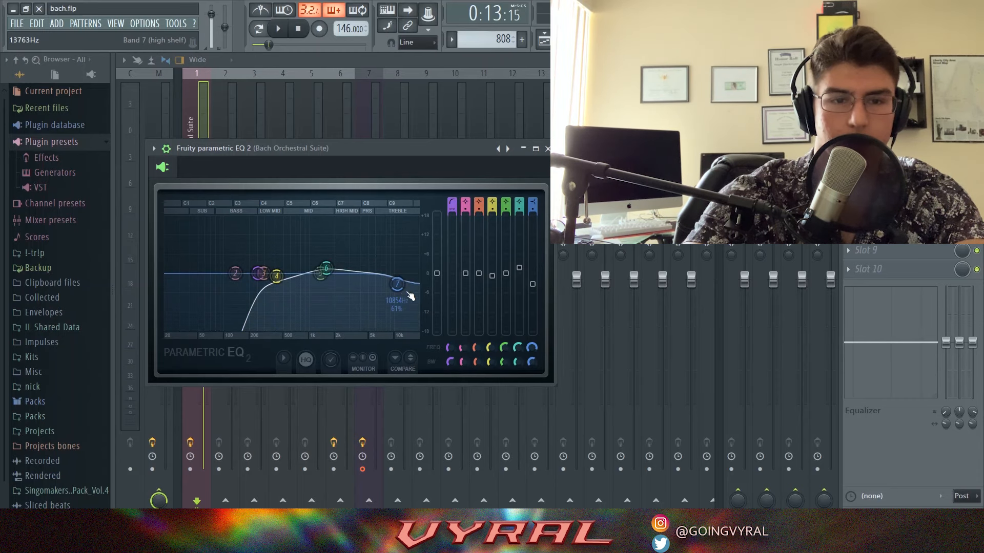
Open Effectrix on the Bach Orchestral Suite mixer track and examine the pattern of its HalfTime preset.
{"action": "left_click", "coordinate": [891, 118]}
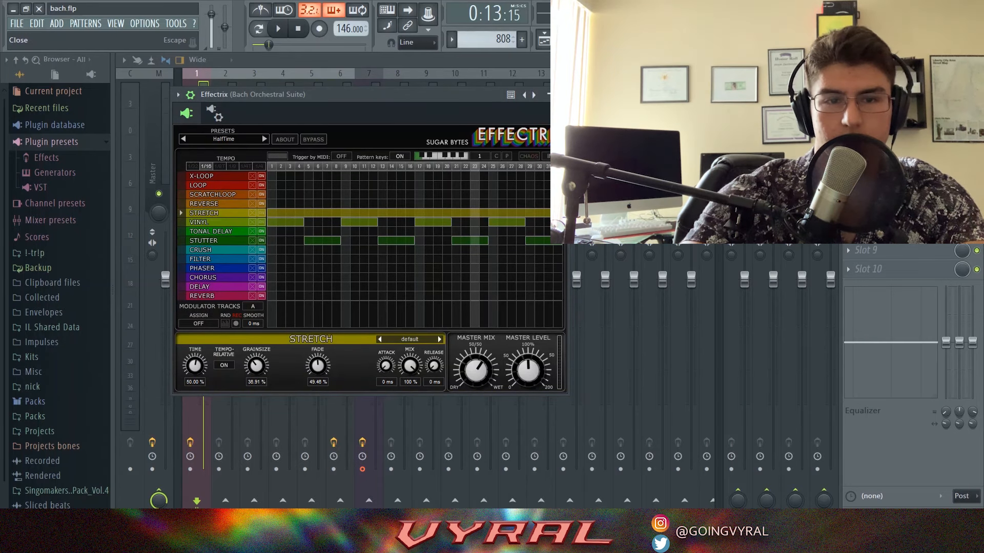
{"action": "left_click", "coordinate": [549, 94]}
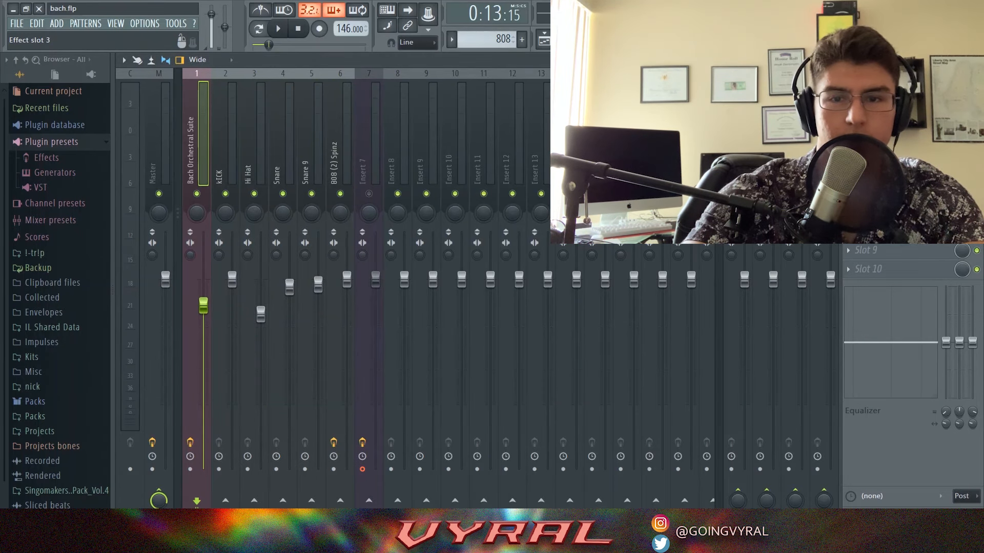
{"action": "left_click", "coordinate": [892, 136]}
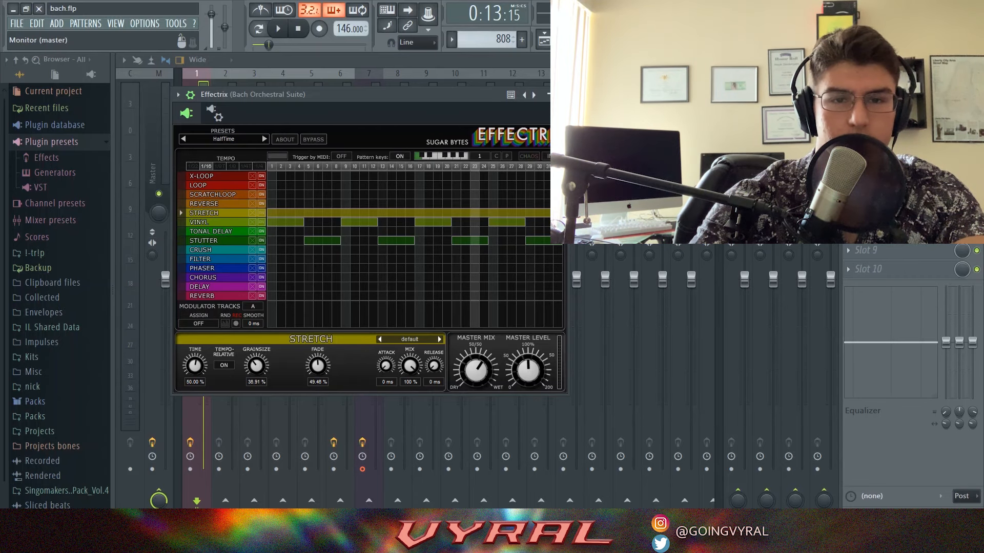
{"action": "left_click", "coordinate": [544, 40]}
{"action": "left_click", "coordinate": [610, 40]}
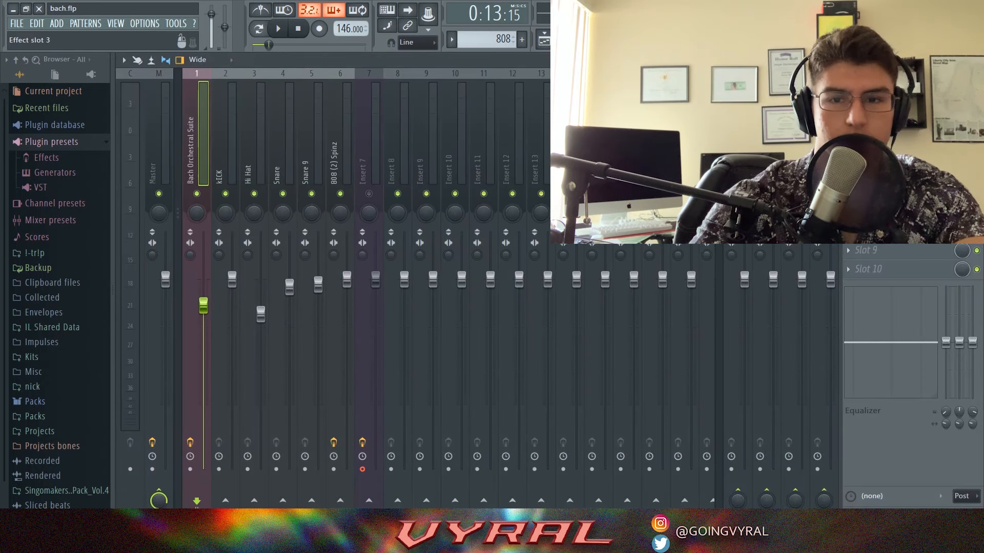
Return to the playlist, play the chopped sample with the drum and 808 tracks muted, and stop playback.
{"action": "left_click", "coordinate": [544, 39]}
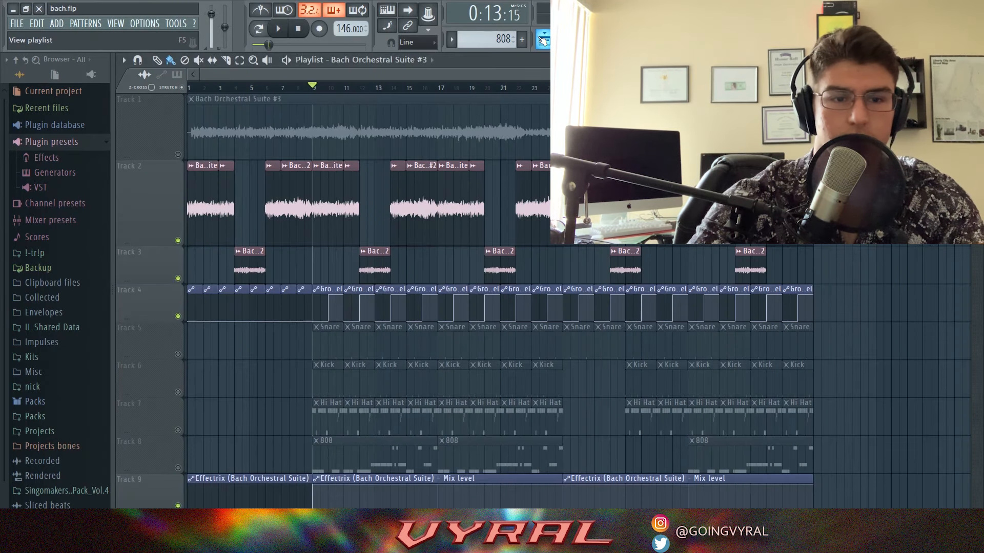
{"action": "key", "text": "space"}
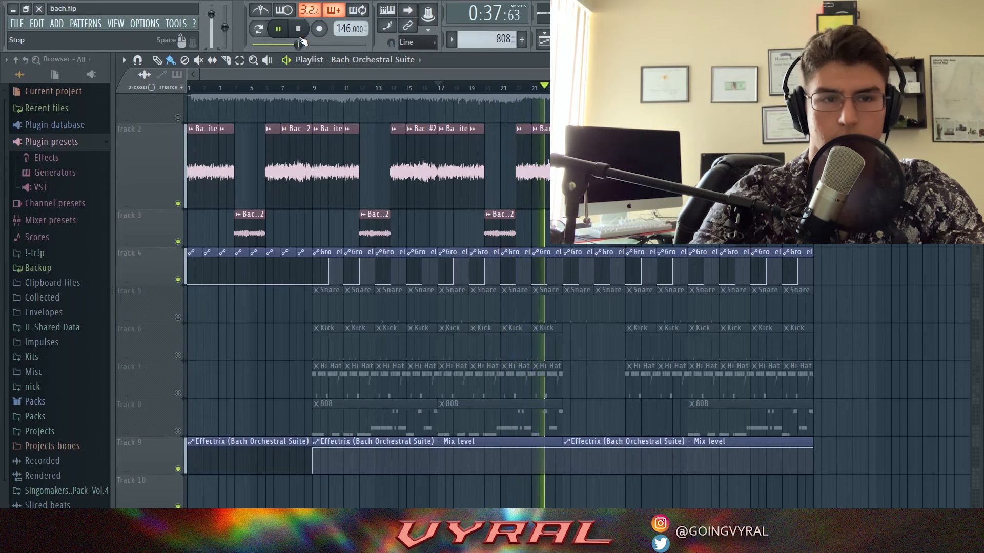
{"action": "left_click", "coordinate": [300, 35]}
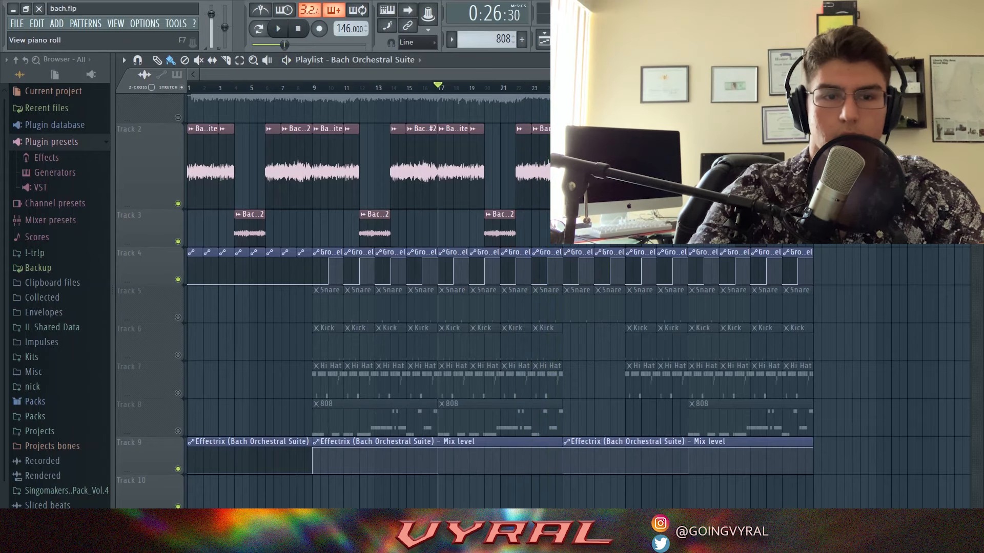
Play the effected sample briefly from bar 9 in the playlist and stop it.
{"action": "key", "text": "F9"}
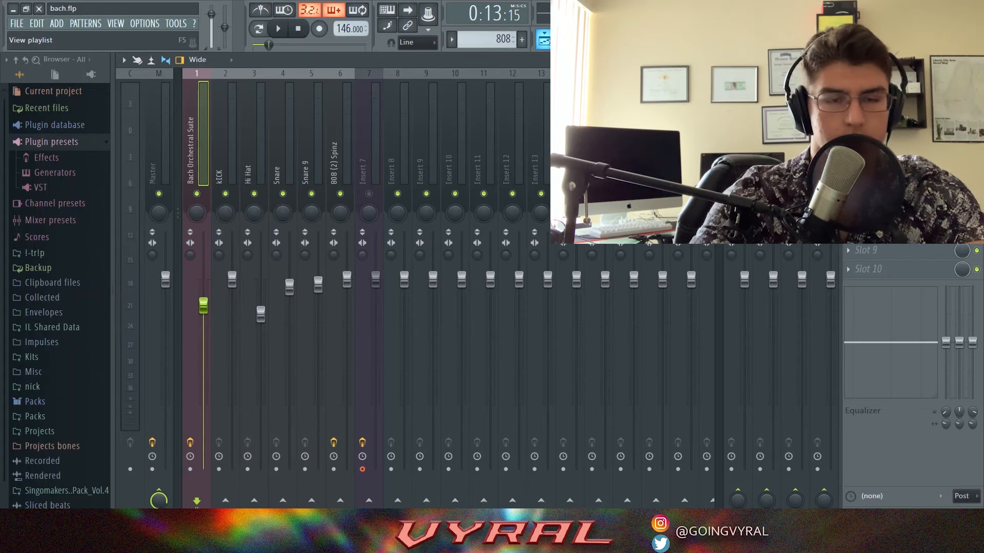
{"action": "left_click", "coordinate": [544, 40]}
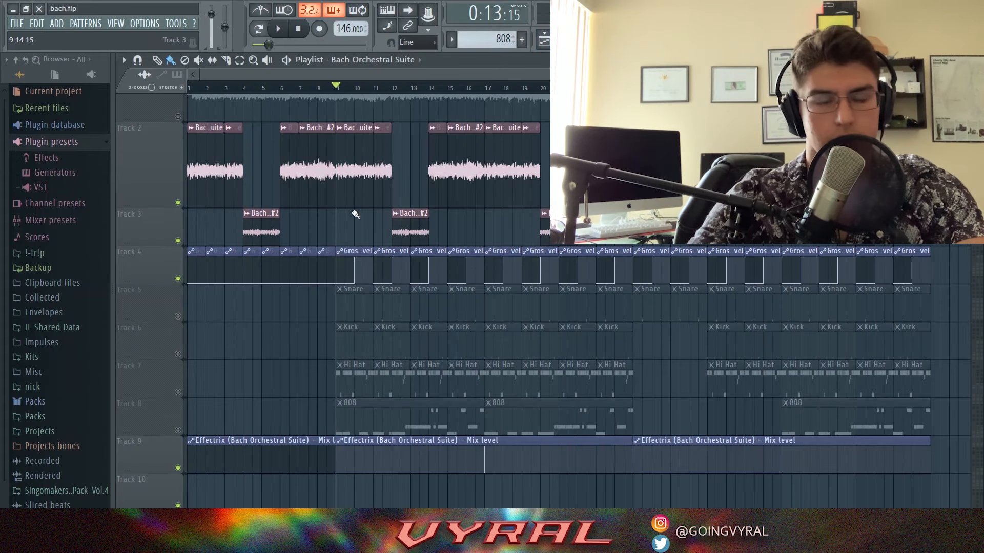
{"action": "scroll", "coordinate": [384, 117], "scroll_direction": "up", "scroll_amount": 2}
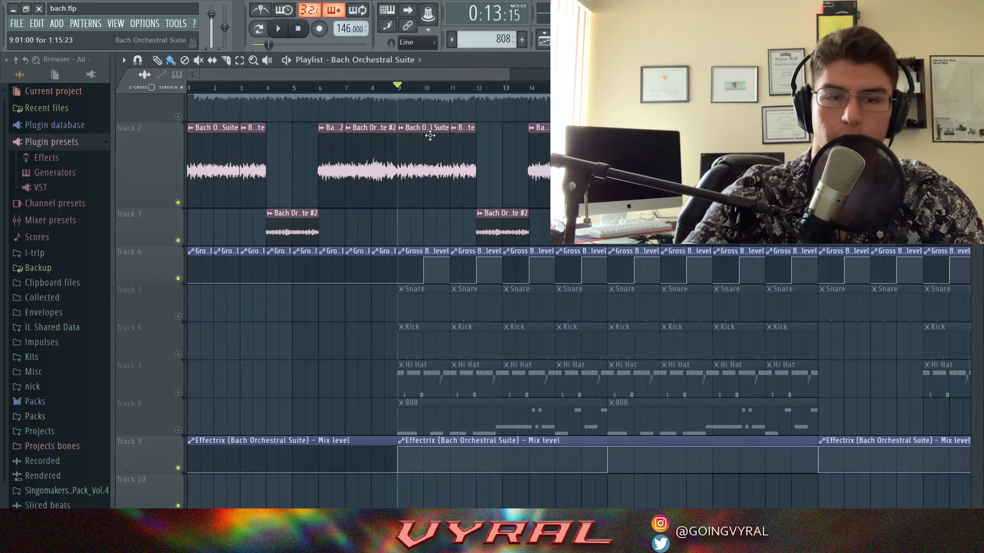
{"action": "key", "text": "space"}
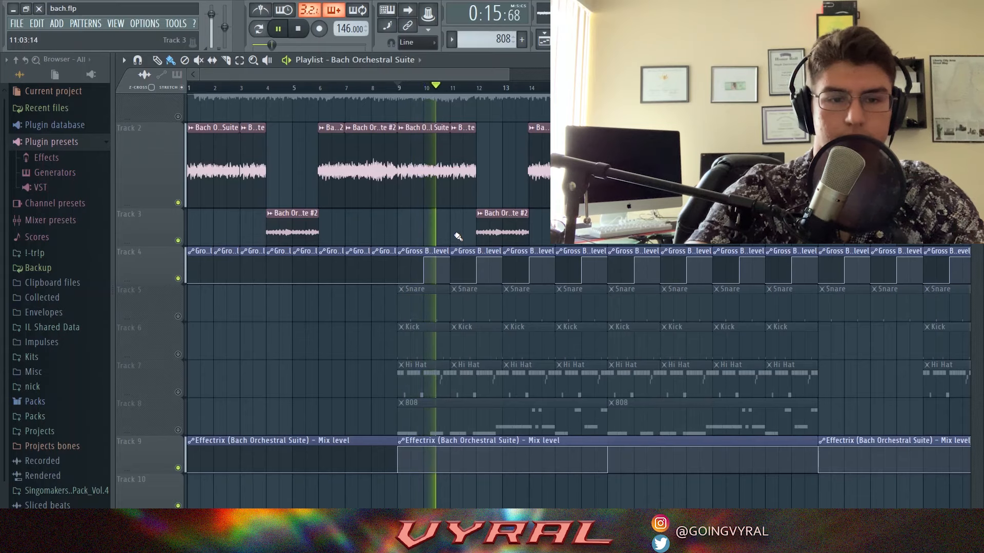
{"action": "key", "text": "space"}
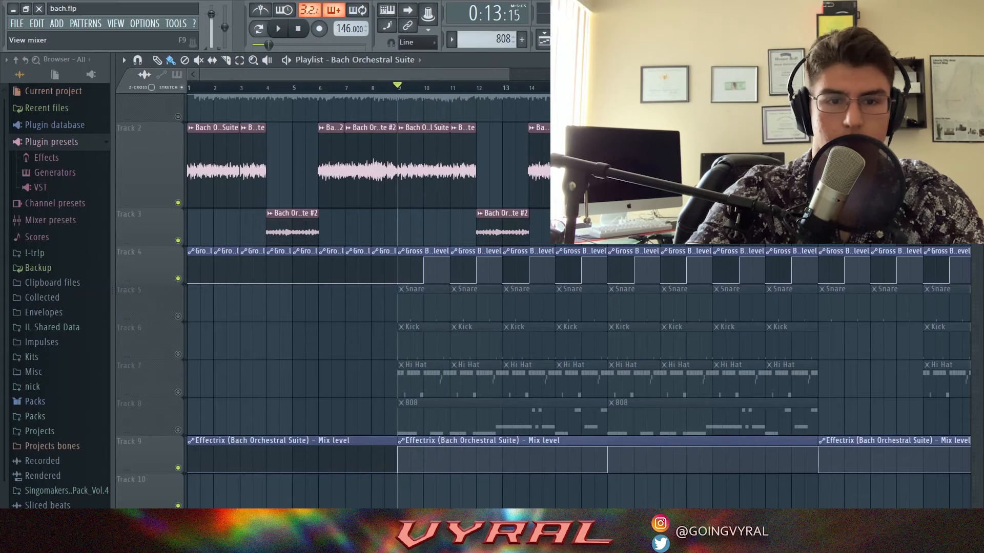
Open Gross Beat on the Bach Orchestral Suite mixer track to examine its Basic 7 time pattern.
{"action": "key", "text": "F9"}
{"action": "left_click", "coordinate": [891, 99]}
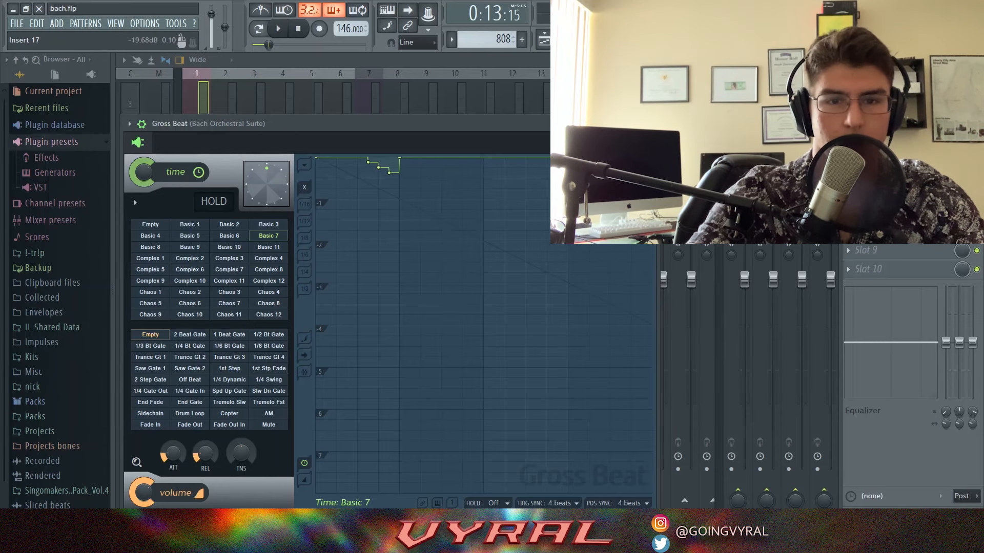
Close Gross Beat, return to the playlist and play the Gross Beat-processed sample from bar 9 before stopping it.
{"action": "left_click", "coordinate": [892, 118]}
{"action": "left_click", "coordinate": [546, 45]}
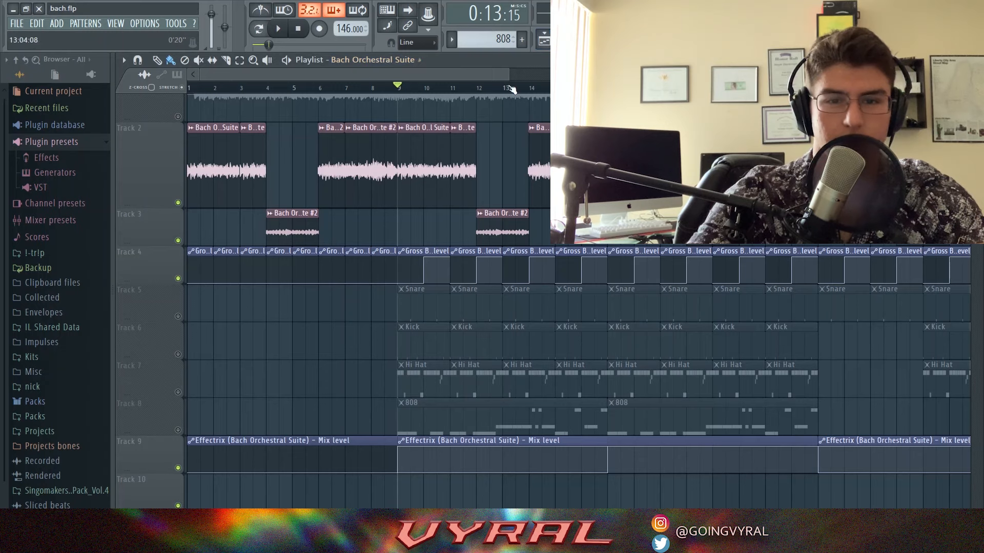
{"action": "left_click_drag", "start_coordinate": [507, 76], "coordinate": [720, 76]}
{"action": "scroll", "coordinate": [329, 219], "scroll_direction": "down", "scroll_amount": 2}
{"action": "scroll", "coordinate": [405, 139], "scroll_direction": "up", "scroll_amount": 3}
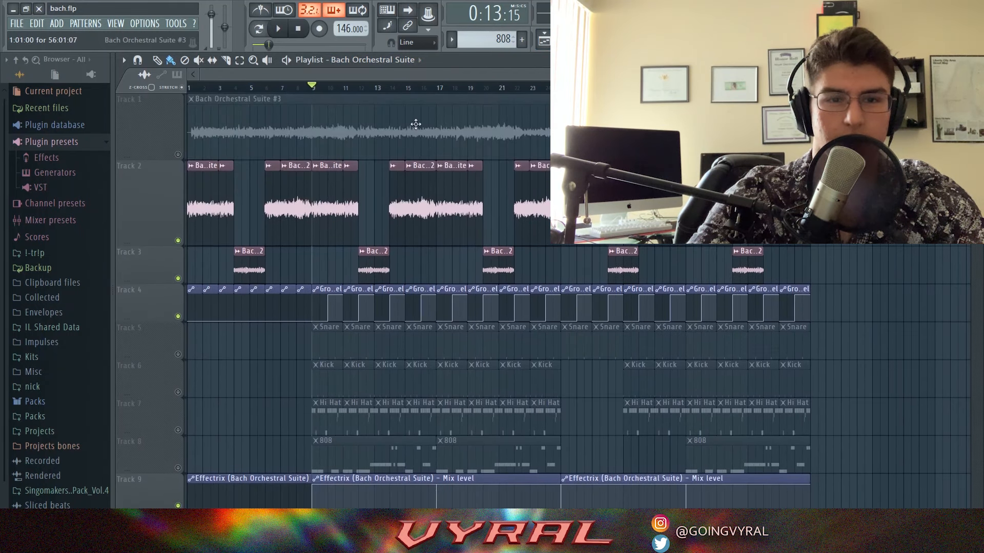
{"action": "key", "text": "space"}
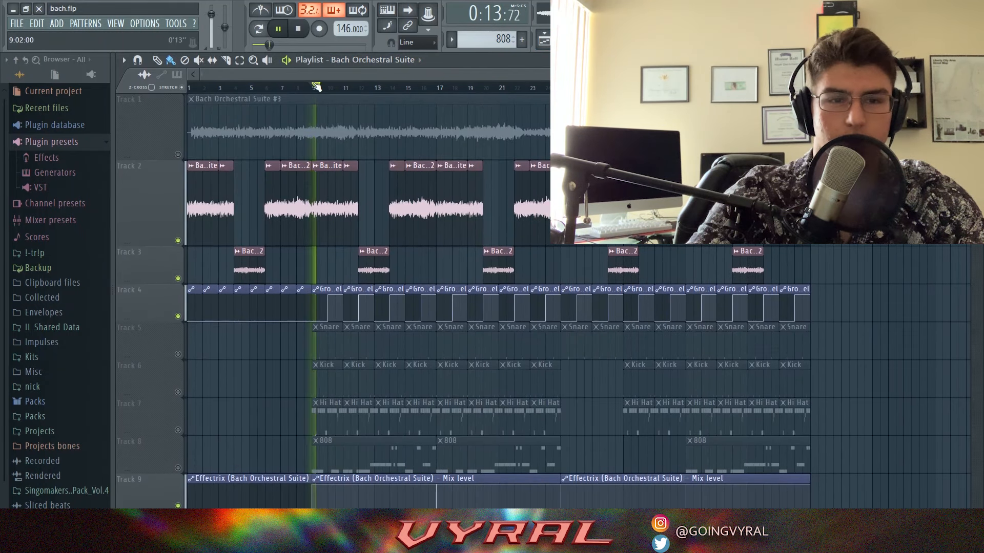
{"action": "key", "text": "space"}
{"action": "key", "text": "space"}
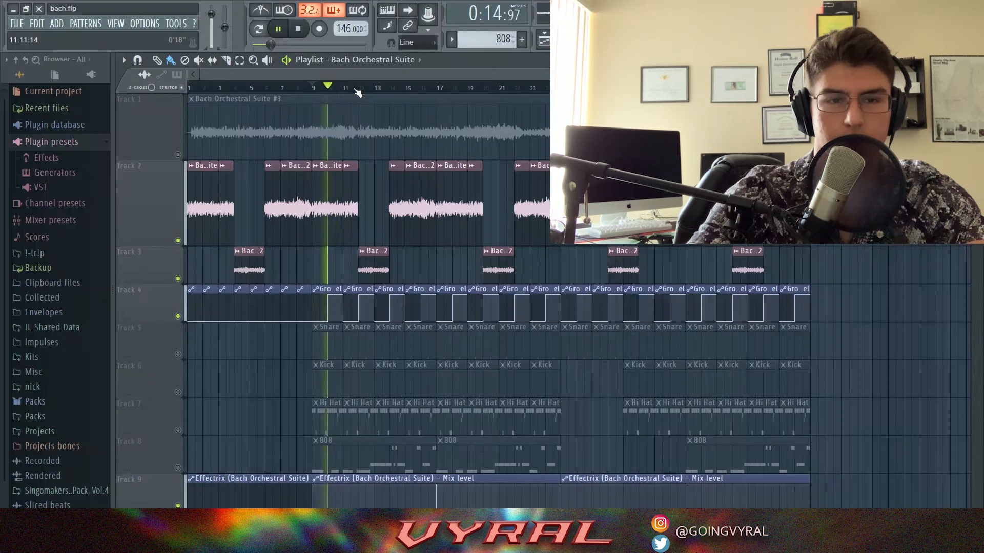
{"action": "key", "text": "space"}
Open the channel rack and switch its filter from audio clips to all channels.
{"action": "scroll", "coordinate": [483, 159], "scroll_direction": "up", "scroll_amount": 1}
{"action": "scroll", "coordinate": [483, 159], "scroll_direction": "down", "scroll_amount": 2}
{"action": "left_click", "coordinate": [592, 40]}
{"action": "left_click", "coordinate": [451, 195]}
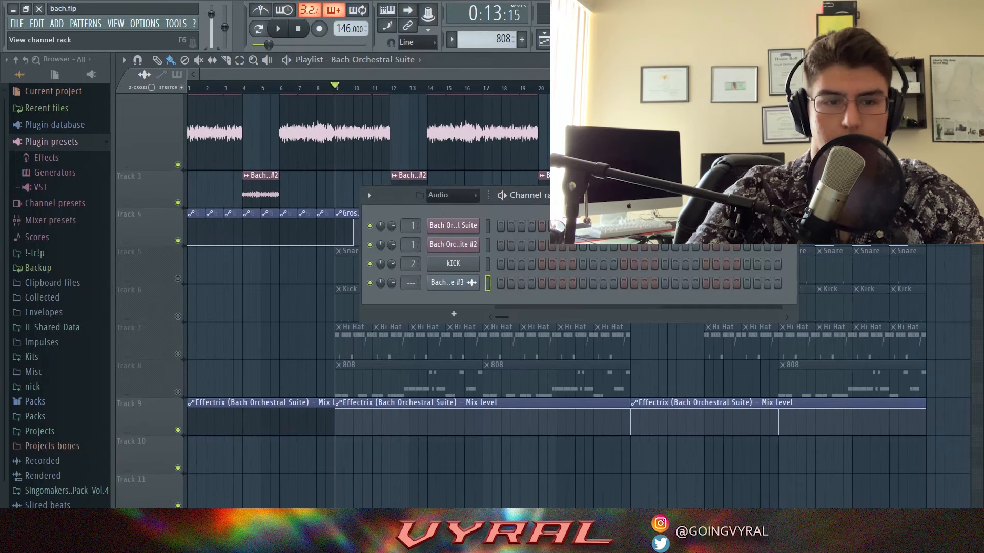
{"action": "left_click", "coordinate": [442, 214]}
{"action": "scroll", "coordinate": [500, 39], "scroll_direction": "up", "scroll_amount": 1}
Look at the Snare 9 channel's sample settings and briefly audition the snare pattern.
{"action": "left_click", "coordinate": [458, 322]}
{"action": "key", "text": "Escape"}
{"action": "left_click", "coordinate": [258, 29]}
{"action": "key", "text": "space"}
{"action": "key", "text": "space"}
Unmute the snare track in the playlist, play the arrangement from bar 9 and stop playback.
{"action": "left_click", "coordinate": [592, 39]}
{"action": "left_click", "coordinate": [177, 278]}
{"action": "left_click", "coordinate": [336, 87]}
{"action": "key", "text": "space"}
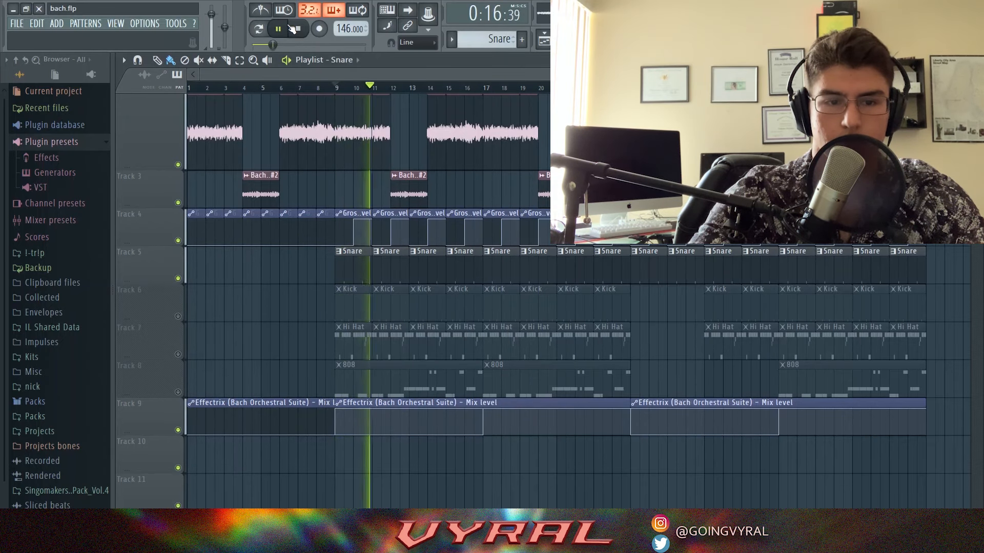
{"action": "left_click", "coordinate": [294, 28]}
Switch to the Hi Hat pattern and examine the Hi Hat channel's sample settings from the channel rack.
{"action": "scroll", "coordinate": [491, 40], "scroll_direction": "up", "scroll_amount": 1}
{"action": "left_click", "coordinate": [539, 45]}
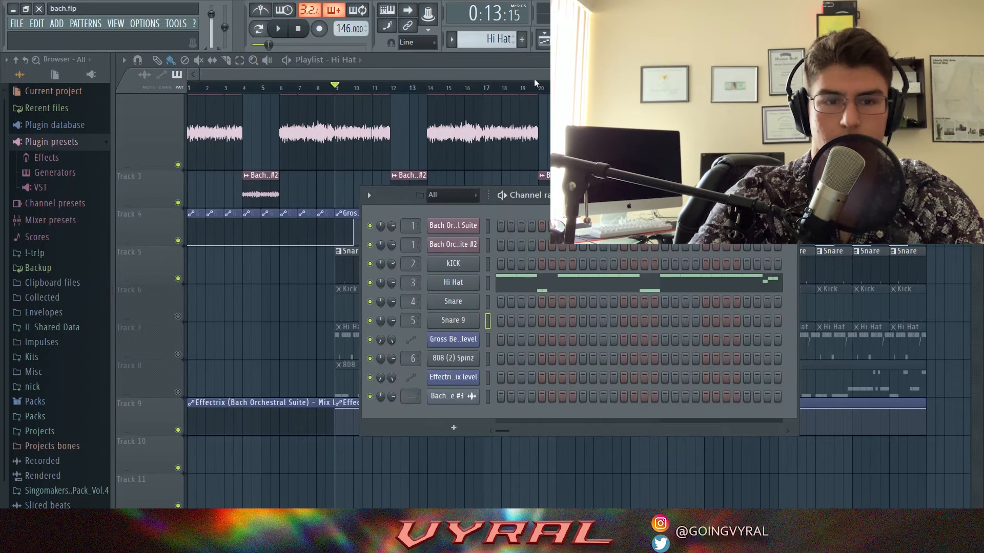
{"action": "left_click", "coordinate": [592, 40]}
{"action": "left_click", "coordinate": [453, 282]}
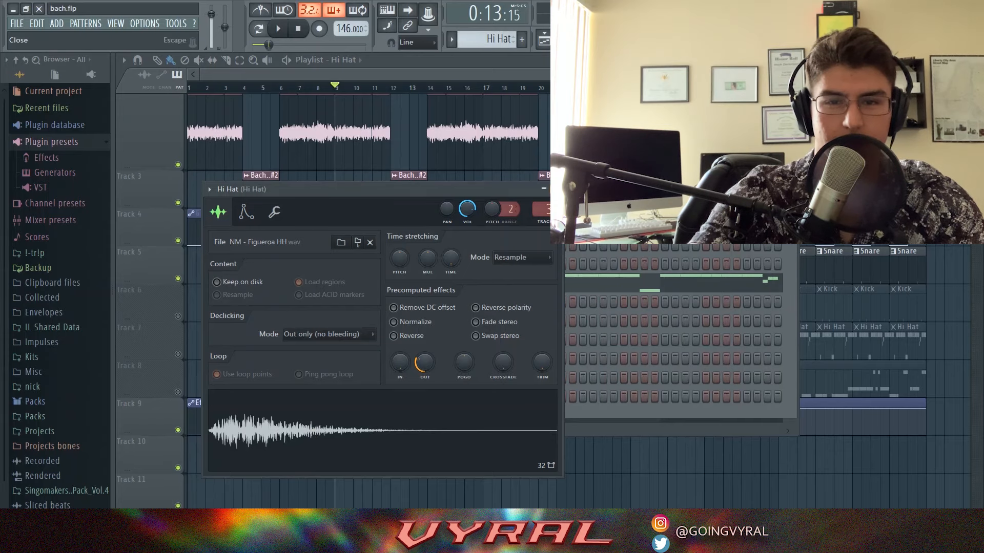
{"action": "left_click", "coordinate": [556, 189]}
{"action": "left_click", "coordinate": [453, 282]}
{"action": "left_click", "coordinate": [555, 189]}
Open the Hi Hat channel's piano roll and briefly audition its notes.
{"action": "left_click", "coordinate": [453, 283]}
{"action": "key", "text": "F7"}
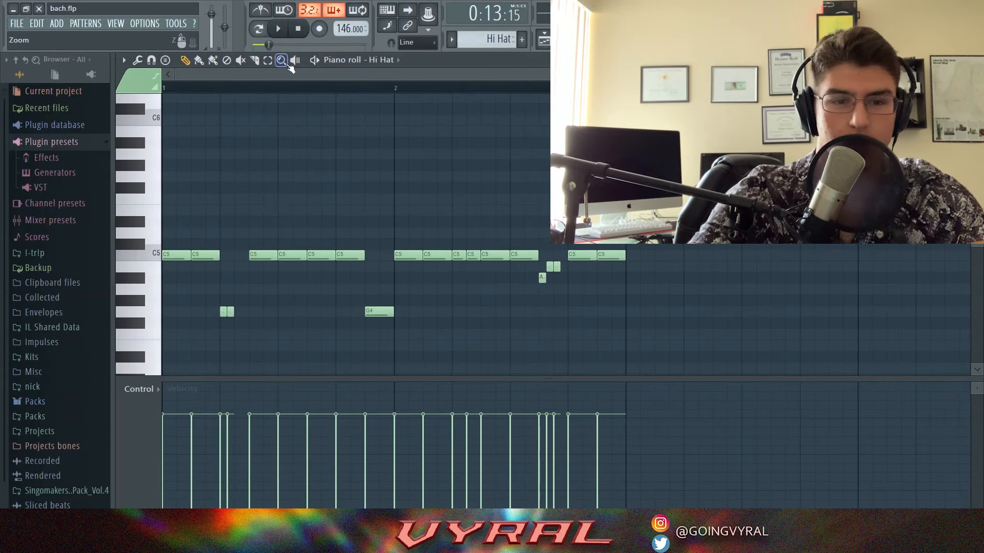
{"action": "key", "text": "space"}
{"action": "key", "text": "space"}
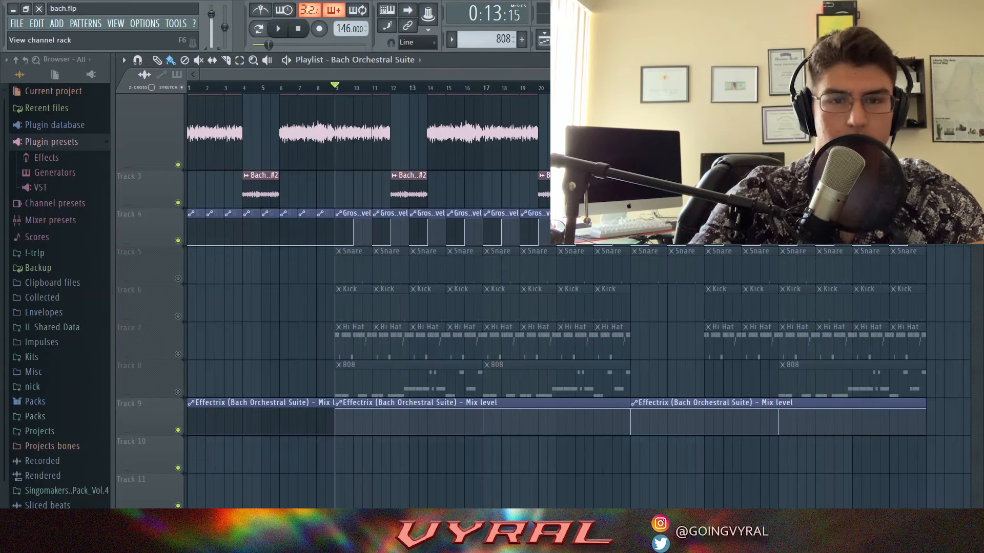
Show all channels in the channel rack and switch to the Snare pattern.
{"action": "left_click", "coordinate": [591, 40]}
{"action": "left_click", "coordinate": [461, 188]}
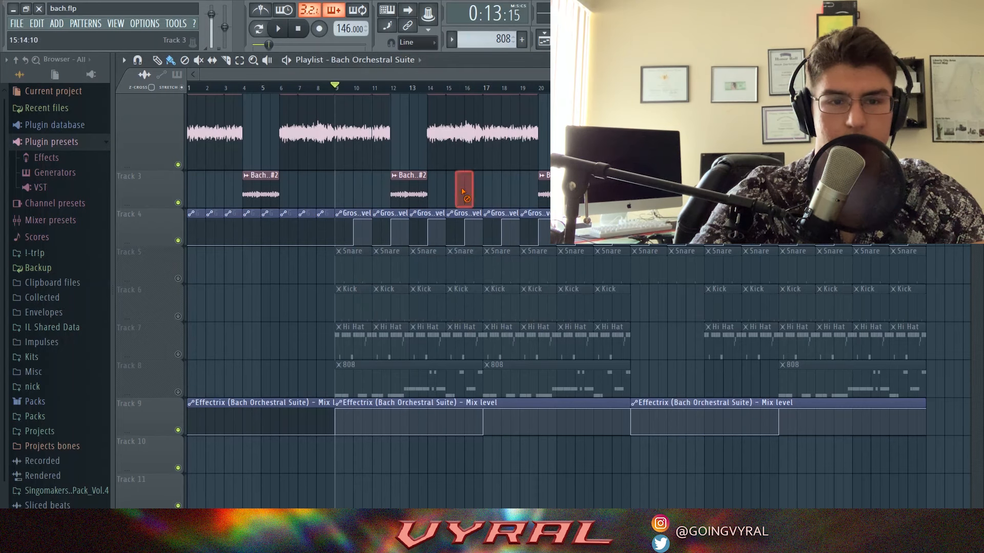
{"action": "left_click", "coordinate": [592, 40]}
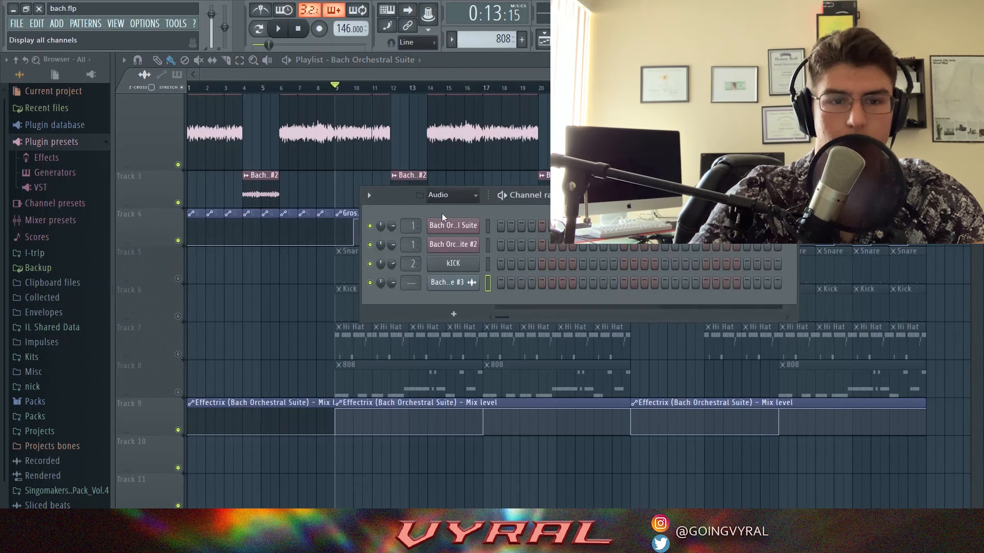
{"action": "left_click", "coordinate": [443, 216]}
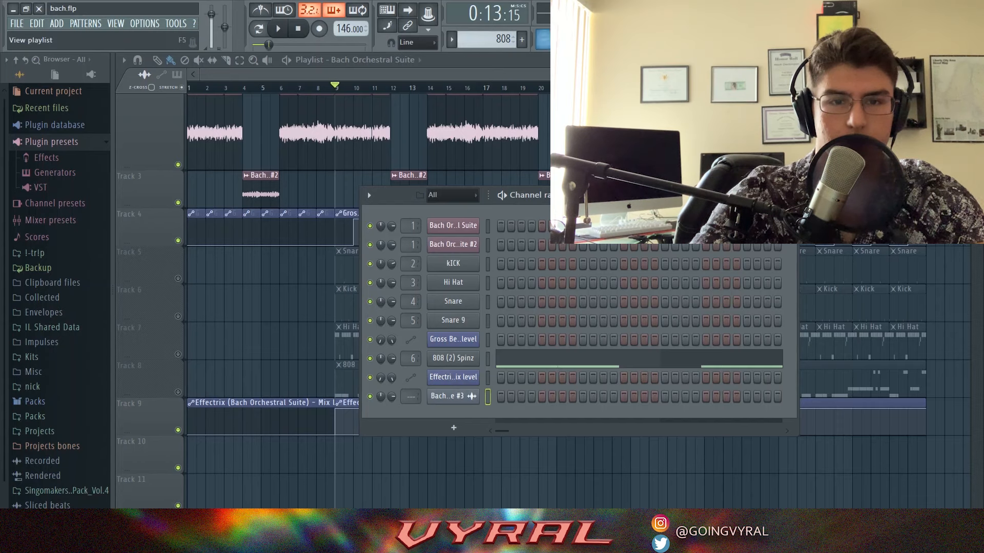
{"action": "left_click", "coordinate": [530, 57]}
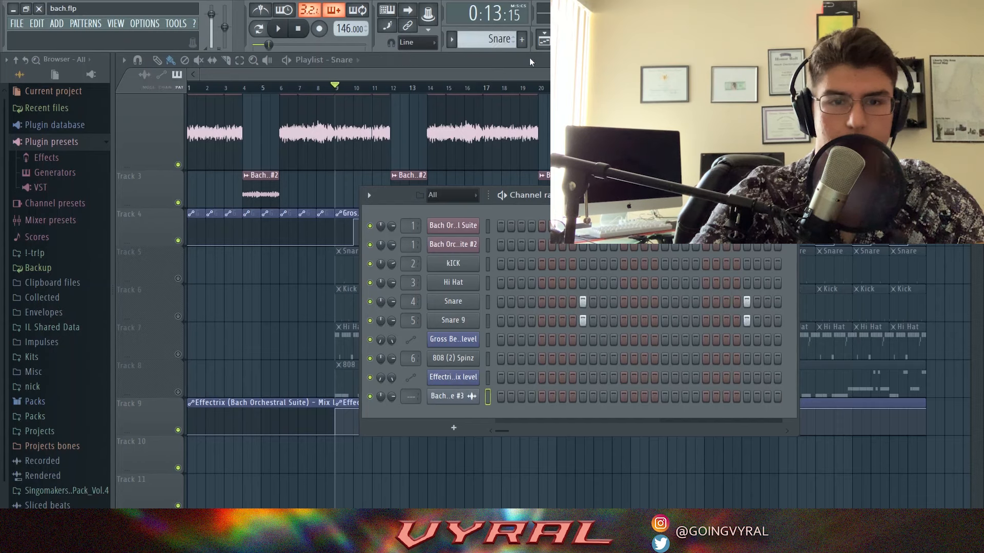
Examine the sample settings of the layered Snare and Snare 9 channels, closing each window when done.
{"action": "left_click", "coordinate": [480, 302]}
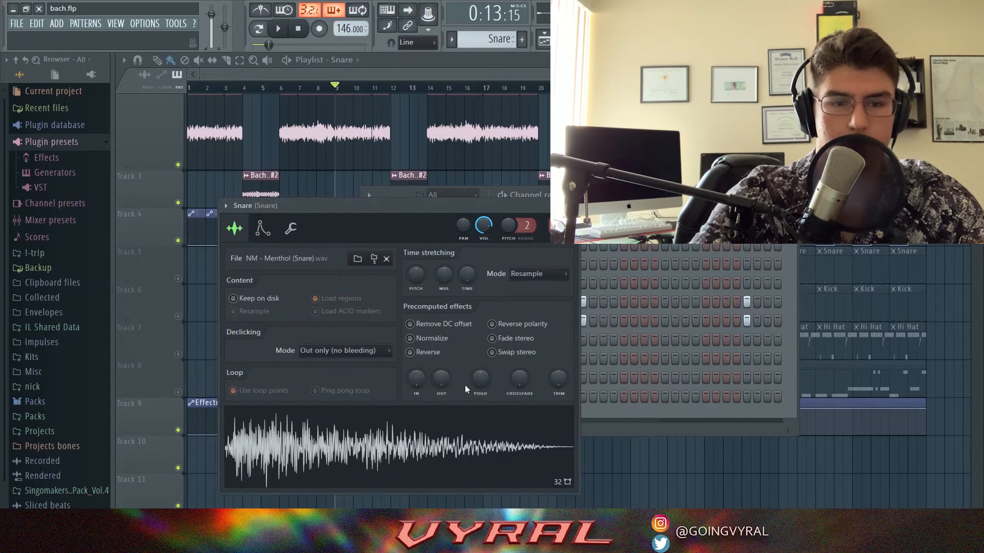
{"action": "left_click", "coordinate": [572, 206]}
{"action": "left_click", "coordinate": [462, 325]}
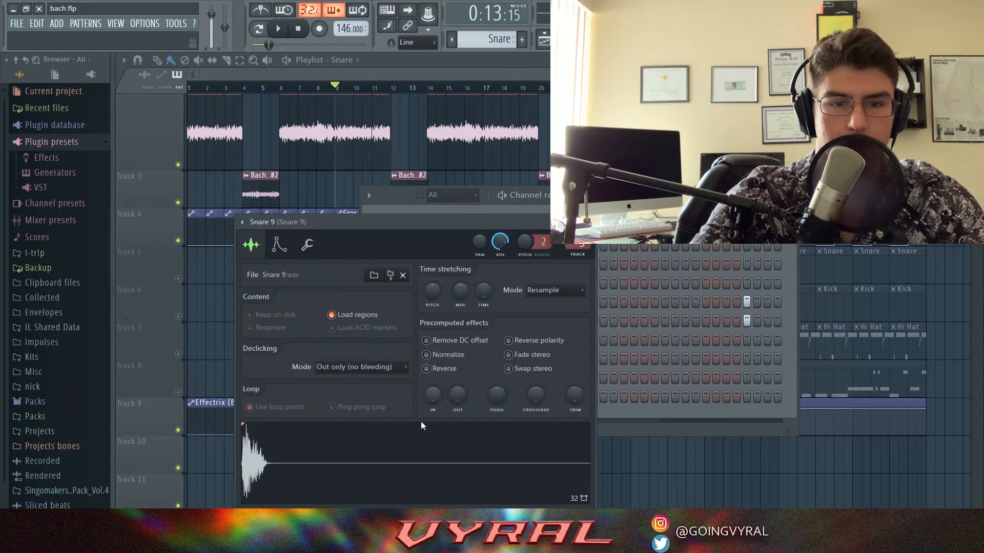
{"action": "left_click", "coordinate": [588, 222]}
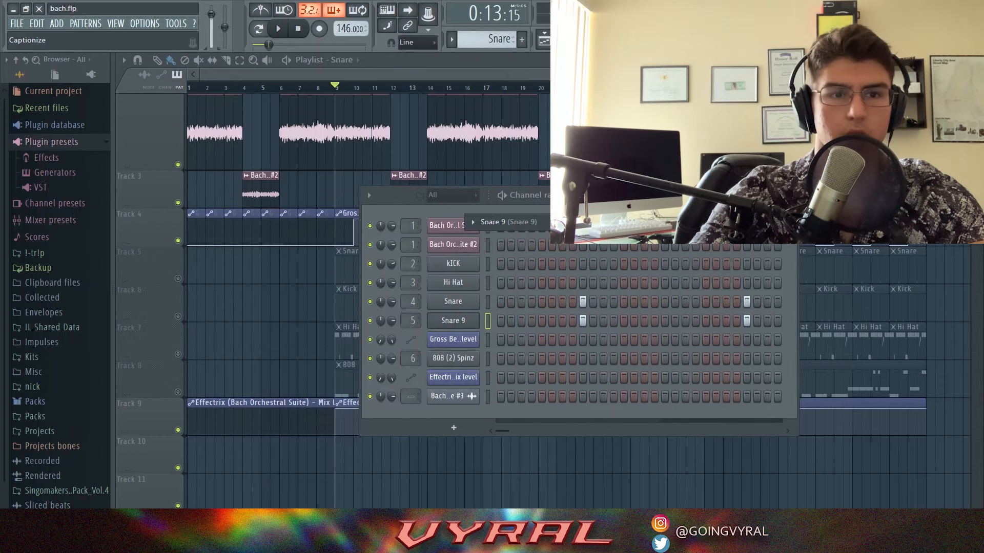
Return to the playlist, unmute the snare track and play the sample with the snares from bar 9.
{"action": "left_click", "coordinate": [299, 29]}
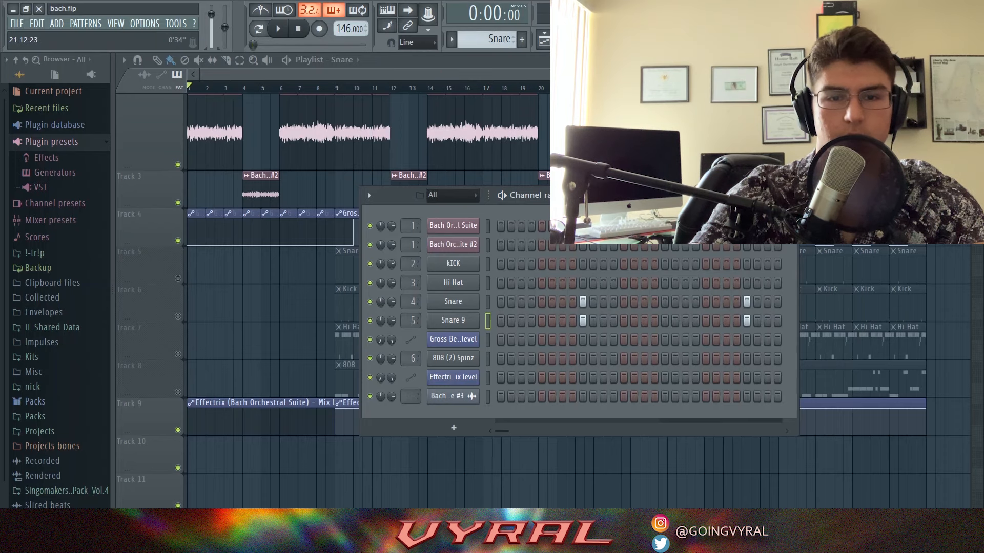
{"action": "left_click", "coordinate": [544, 39]}
{"action": "left_click", "coordinate": [178, 279]}
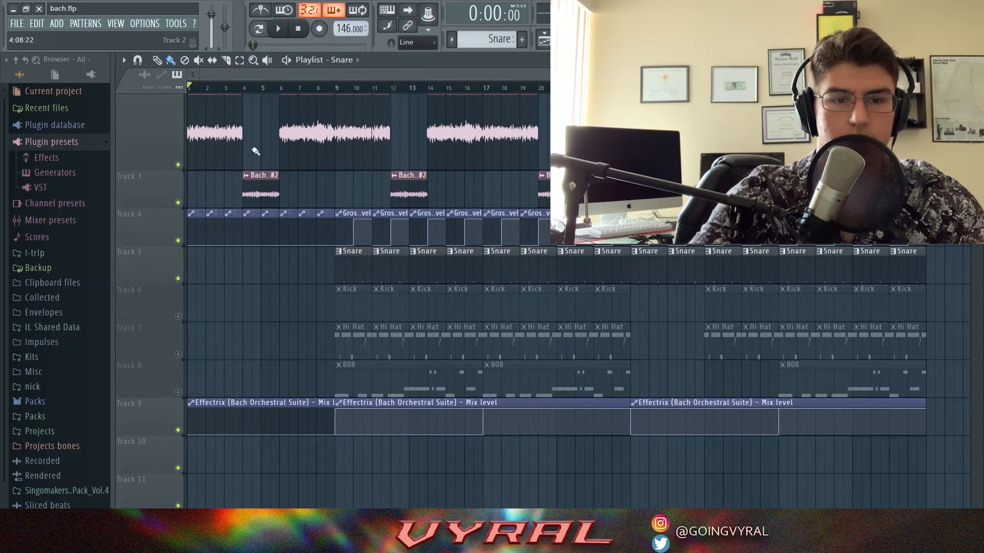
{"action": "left_click", "coordinate": [338, 93]}
{"action": "left_click", "coordinate": [279, 31]}
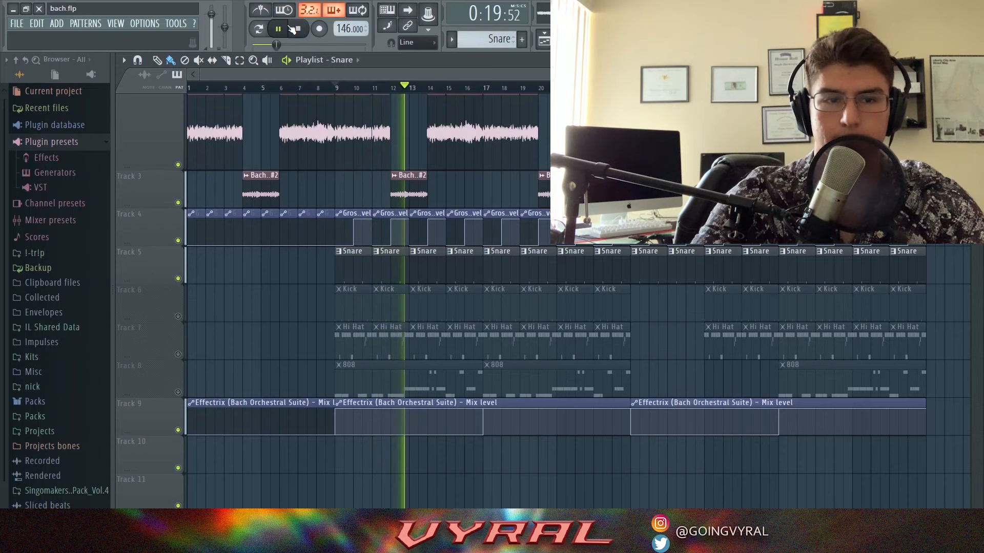
{"action": "left_click", "coordinate": [295, 29]}
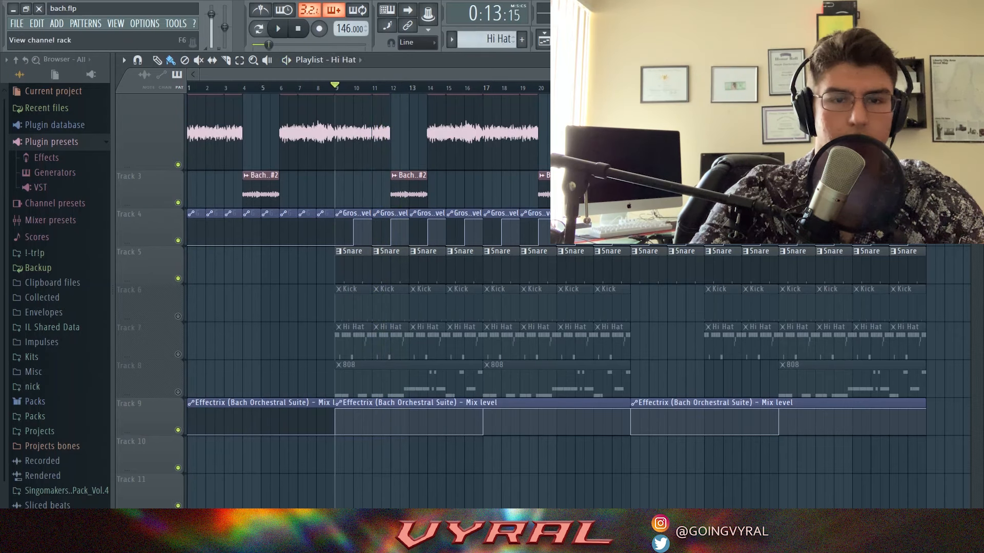
Open the Hi Hat channel from the channel rack and examine its NM - Figueroa HH sample settings.
{"action": "key", "text": "F6"}
{"action": "left_click", "coordinate": [455, 290]}
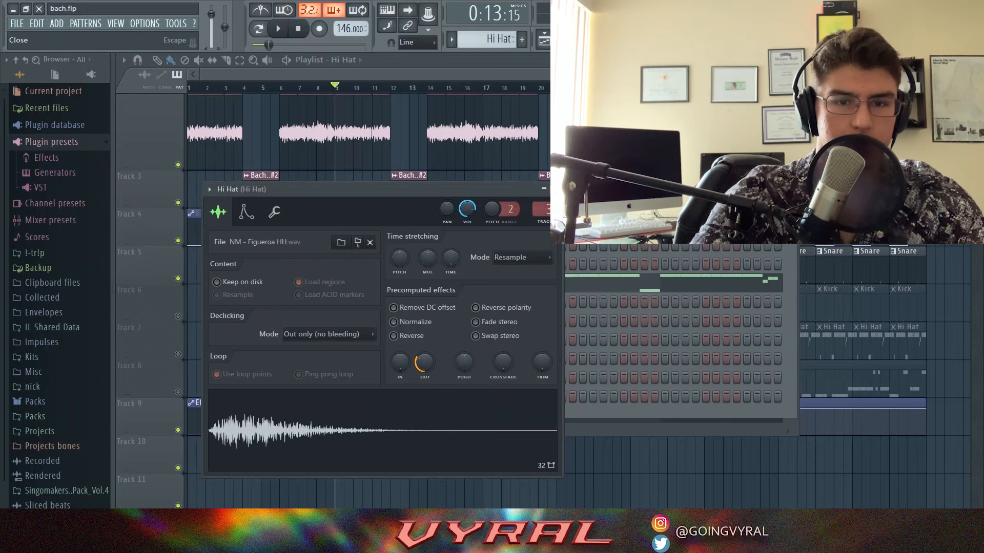
{"action": "left_click", "coordinate": [555, 189]}
{"action": "left_click", "coordinate": [468, 285]}
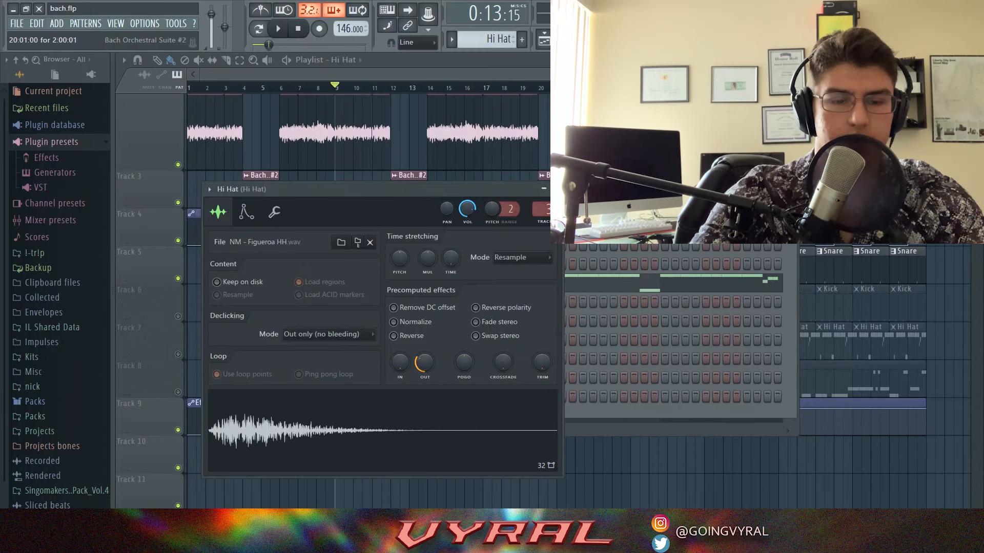
{"action": "left_click", "coordinate": [555, 189]}
Open the Hi Hat piano roll, zoom in on its two bars and play them in pattern mode.
{"action": "left_click", "coordinate": [551, 285]}
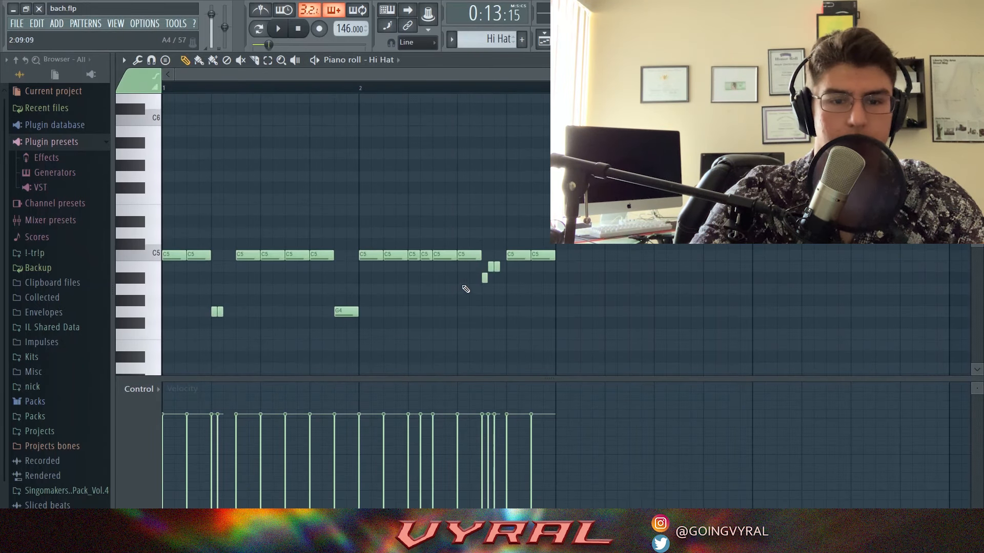
{"action": "left_click_drag", "start_coordinate": [694, 74], "coordinate": [615, 75]}
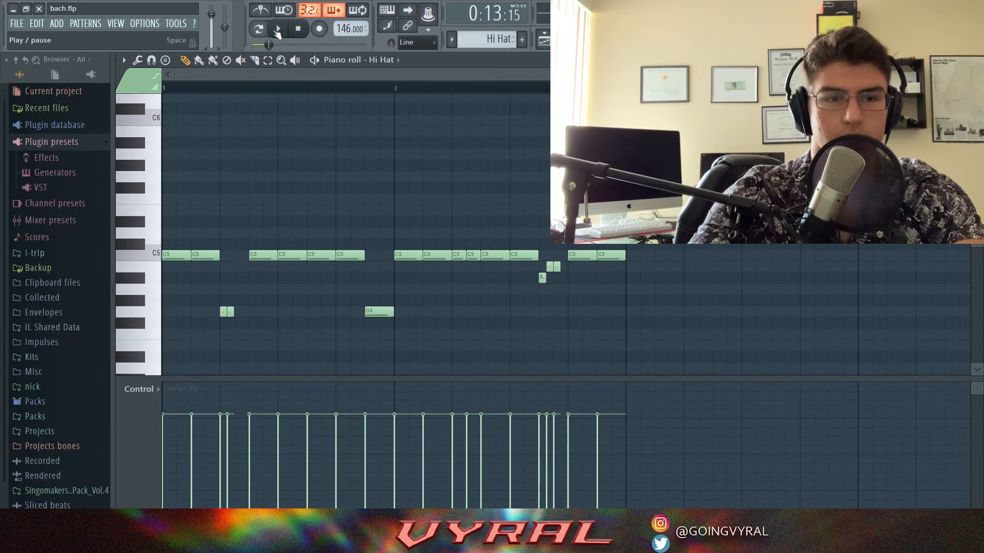
{"action": "left_click", "coordinate": [260, 29]}
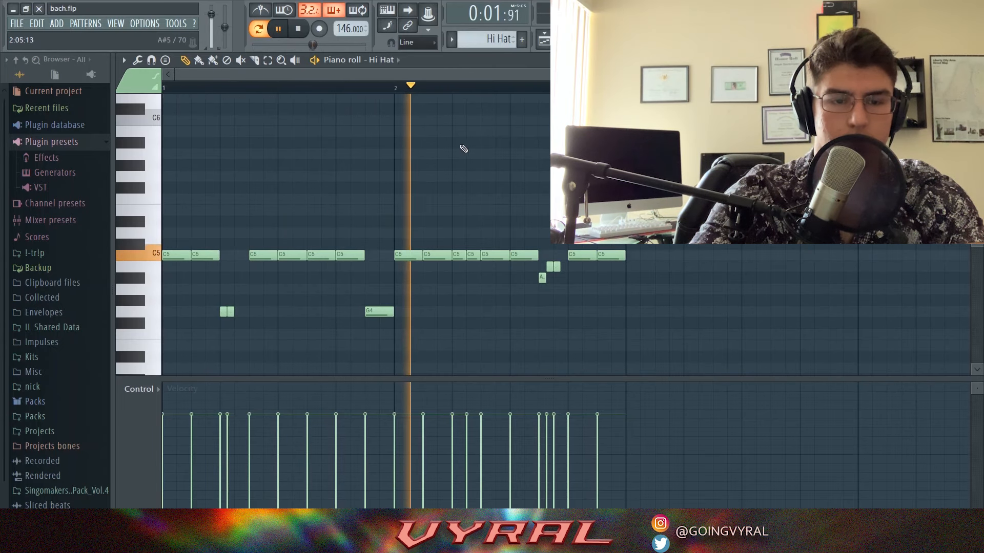
{"action": "key", "text": "space"}
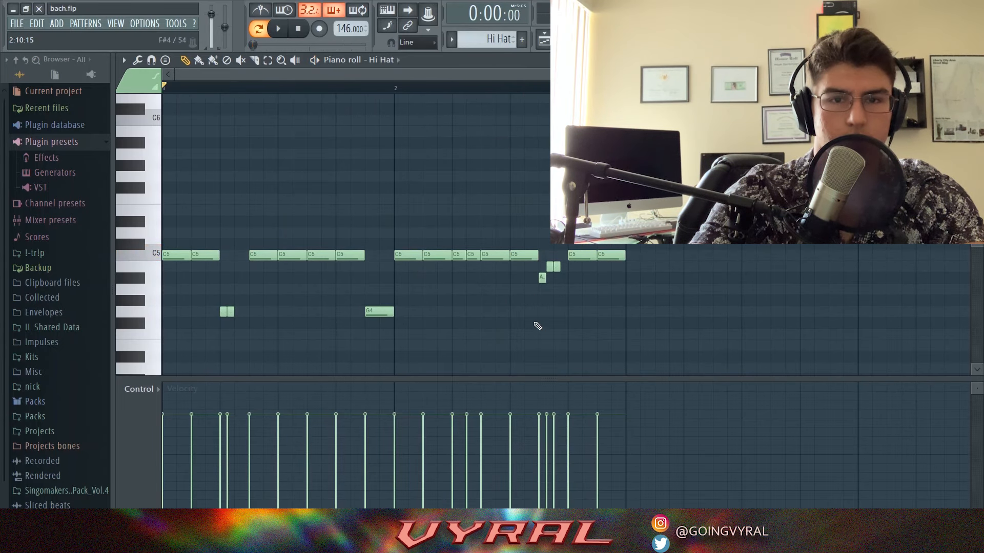
Raise the short A#4 hi-hat note in bar 2 to B4 and play the pattern from around bar 2.
{"action": "left_click", "coordinate": [541, 267]}
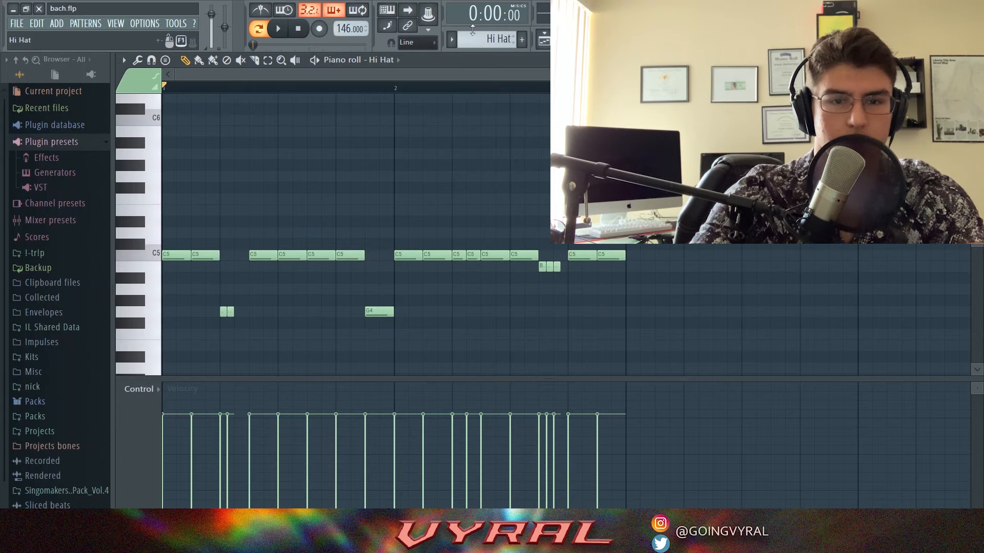
{"action": "left_click", "coordinate": [391, 89]}
{"action": "key", "text": "space"}
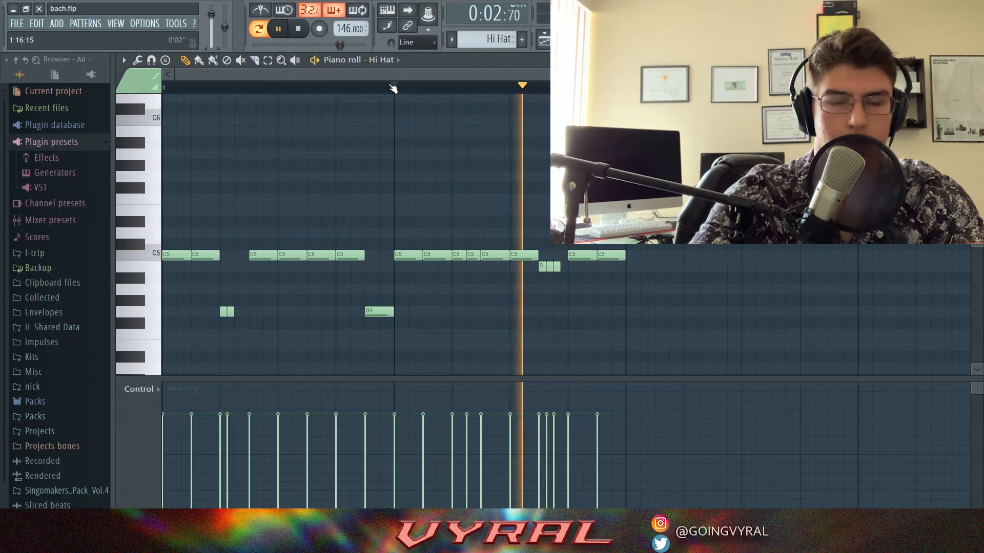
{"action": "key", "text": "space"}
Return to the playlist at bar 9, unmute the hi-hat track and move it above the kick track.
{"action": "left_click", "coordinate": [543, 40]}
{"action": "left_click", "coordinate": [336, 87]}
{"action": "left_click", "coordinate": [178, 356]}
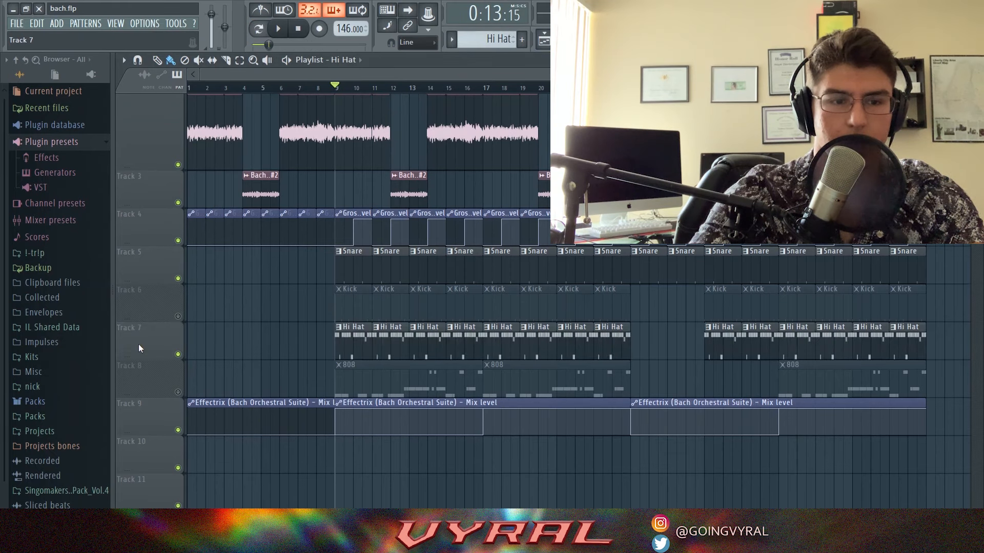
{"action": "left_click", "coordinate": [168, 498]}
Play the arrangement from bar 9 with the snares and hi-hats and stop it.
{"action": "key", "text": "space"}
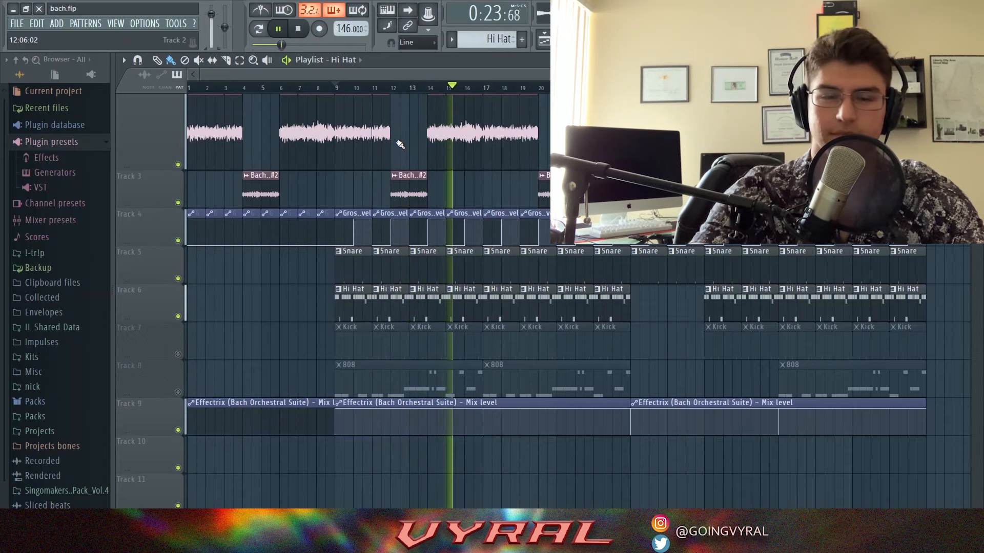
{"action": "key", "text": "space"}
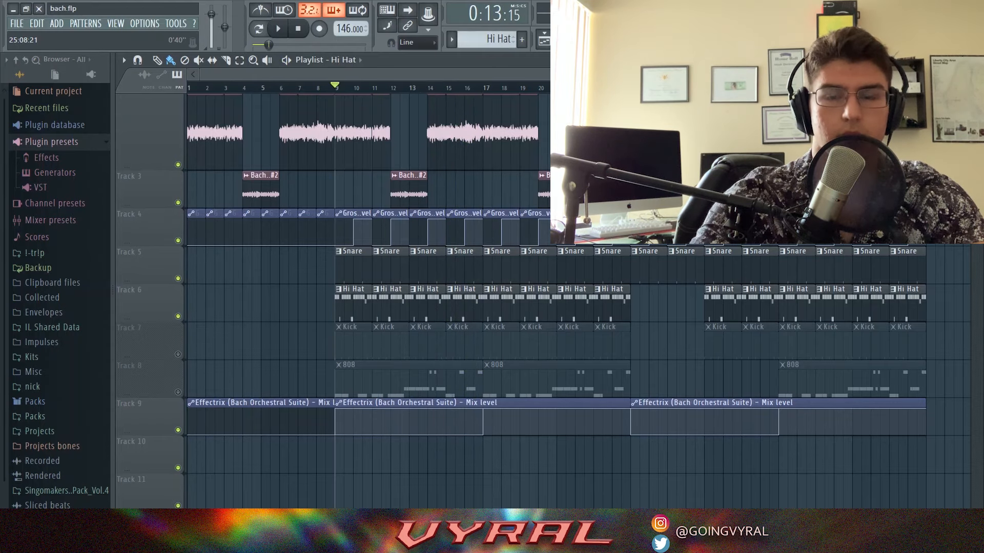
Move the 808 track above the kick track in the playlist and unmute it.
{"action": "scroll", "coordinate": [632, 74], "scroll_direction": "down", "scroll_amount": 1}
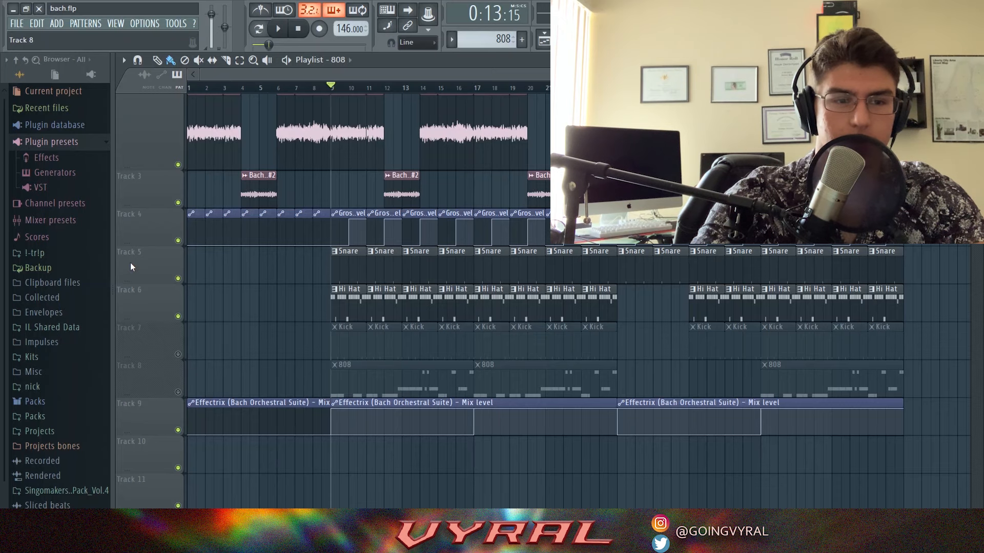
{"action": "left_click", "coordinate": [185, 497]}
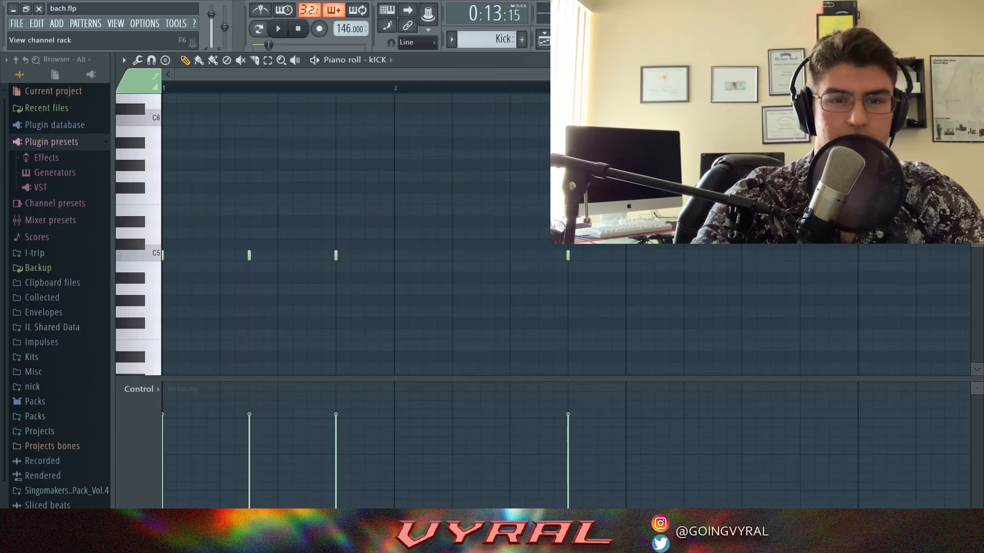
{"action": "left_click", "coordinate": [544, 39]}
{"action": "left_click", "coordinate": [178, 356]}
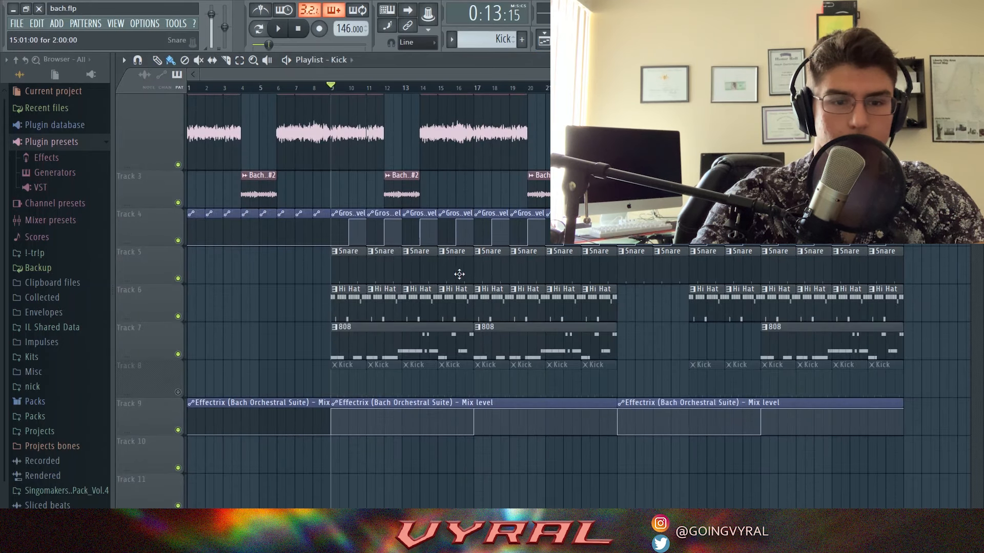
Open the 808 (2) Spinz channel's sampler settings from the channel rack, close them and return to the playlist.
{"action": "left_click", "coordinate": [387, 9]}
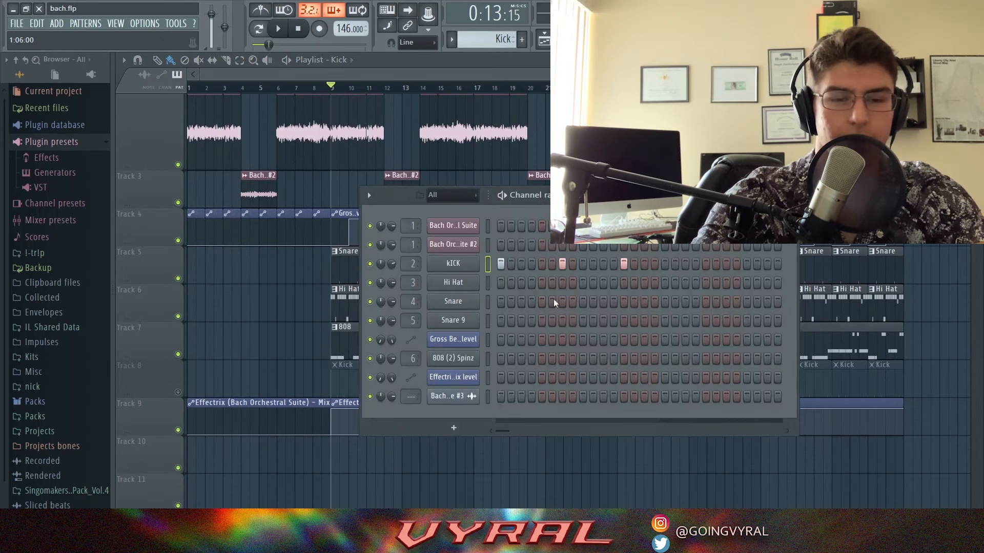
{"action": "left_click", "coordinate": [453, 358]}
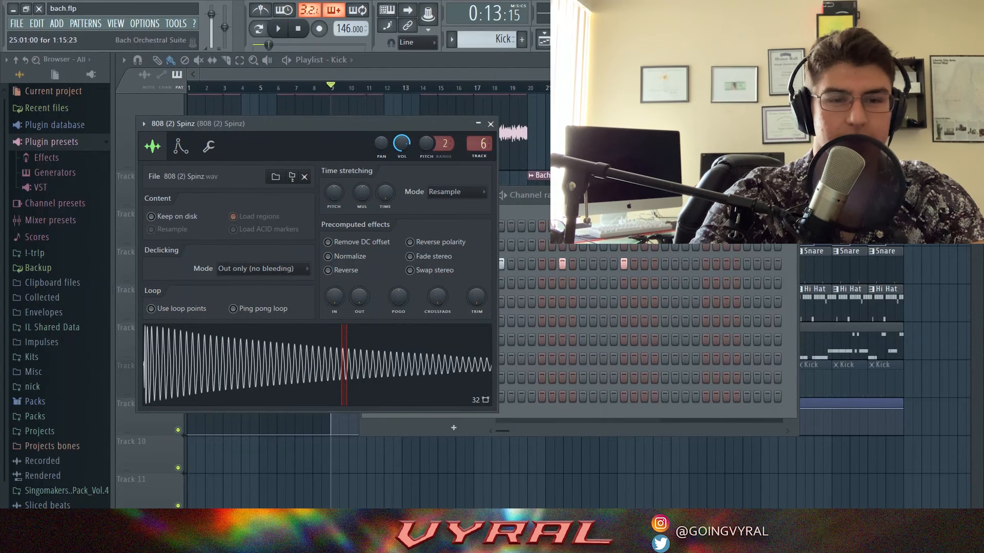
{"action": "left_click", "coordinate": [491, 124]}
{"action": "left_click", "coordinate": [545, 45]}
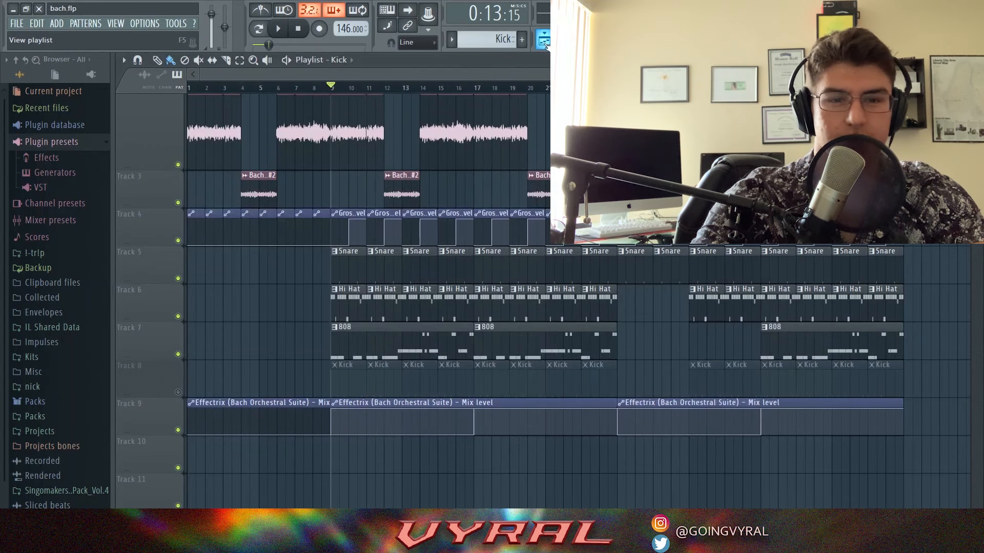
Show the full 808 pattern in the piano roll to examine its notes and return to the playlist.
{"action": "double_click", "coordinate": [379, 340]}
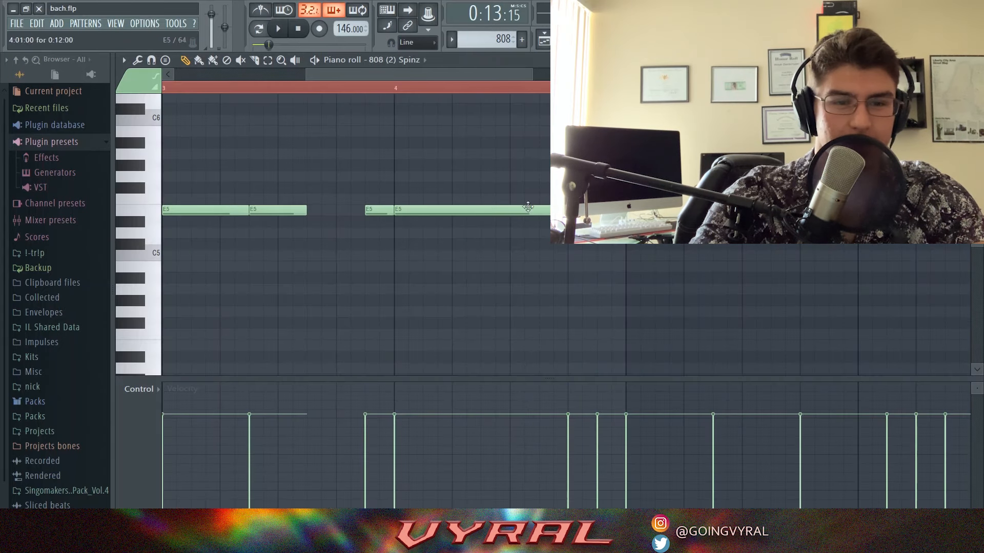
{"action": "left_click_drag", "start_coordinate": [532, 74], "coordinate": [827, 75]}
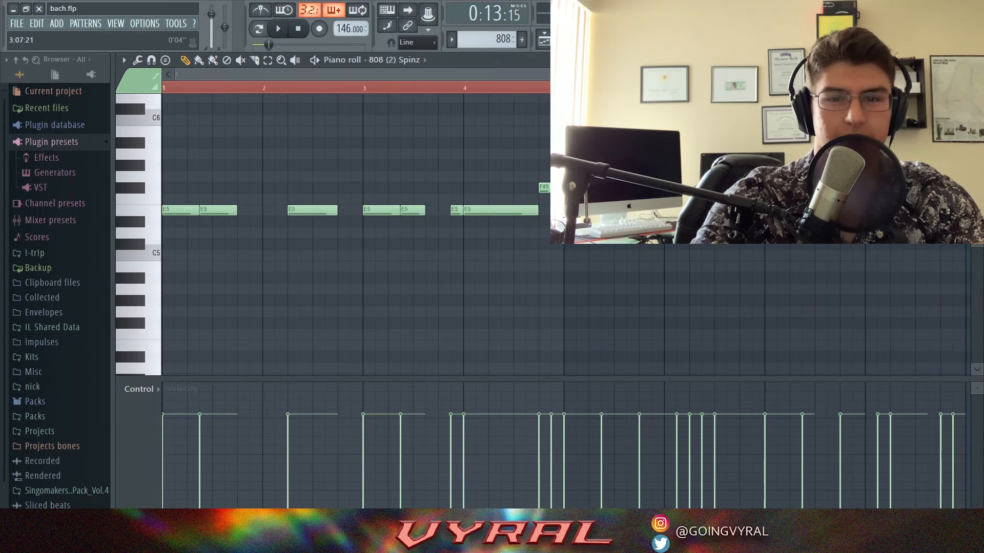
{"action": "left_click_drag", "start_coordinate": [698, 74], "coordinate": [958, 75]}
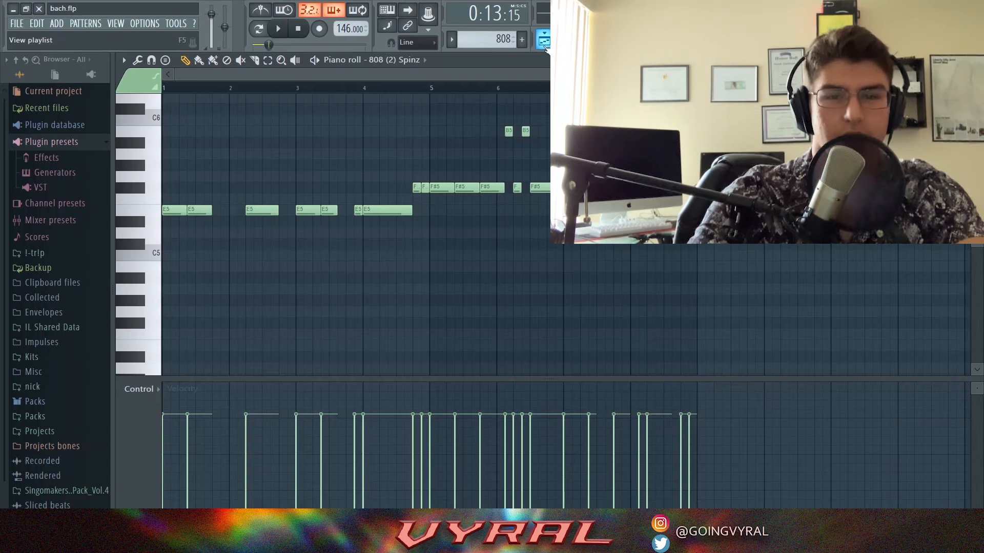
{"action": "left_click", "coordinate": [545, 45]}
{"action": "scroll", "coordinate": [434, 124], "scroll_direction": "up", "scroll_amount": 1}
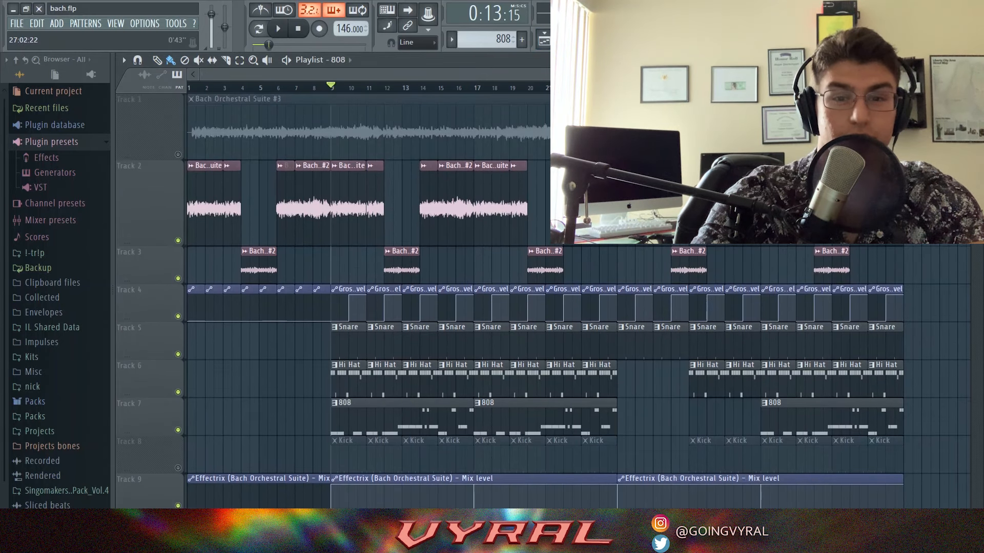
{"action": "scroll", "coordinate": [474, 100], "scroll_direction": "down", "scroll_amount": 1}
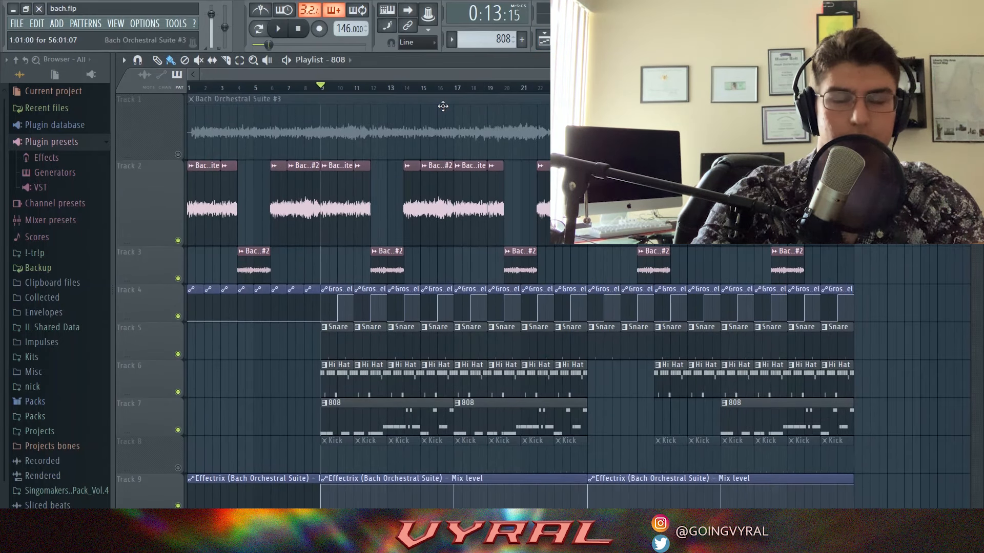
{"action": "left_click_drag", "start_coordinate": [697, 75], "coordinate": [631, 74]}
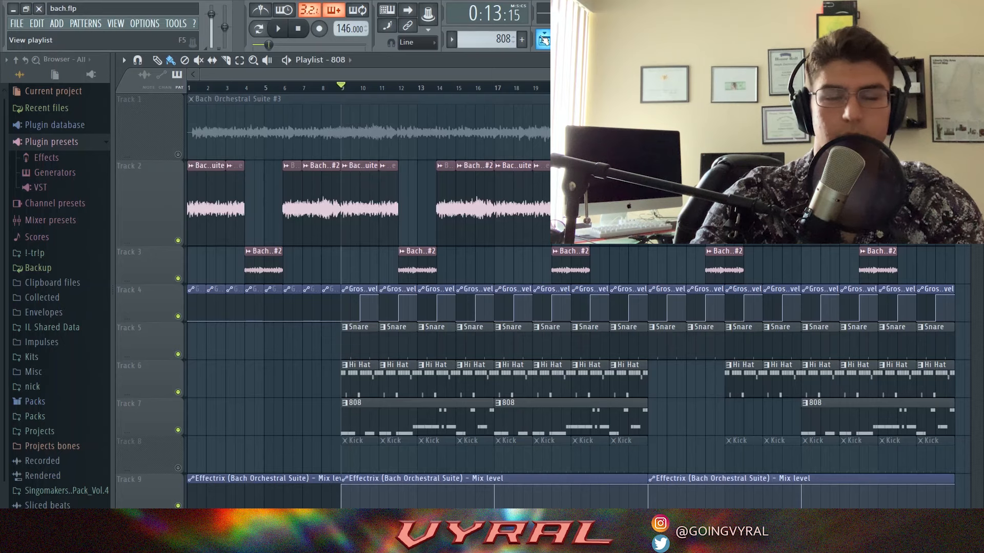
Transpose all notes of the 808 pattern up one octave in the piano roll and return to the playlist.
{"action": "double_click", "coordinate": [425, 406]}
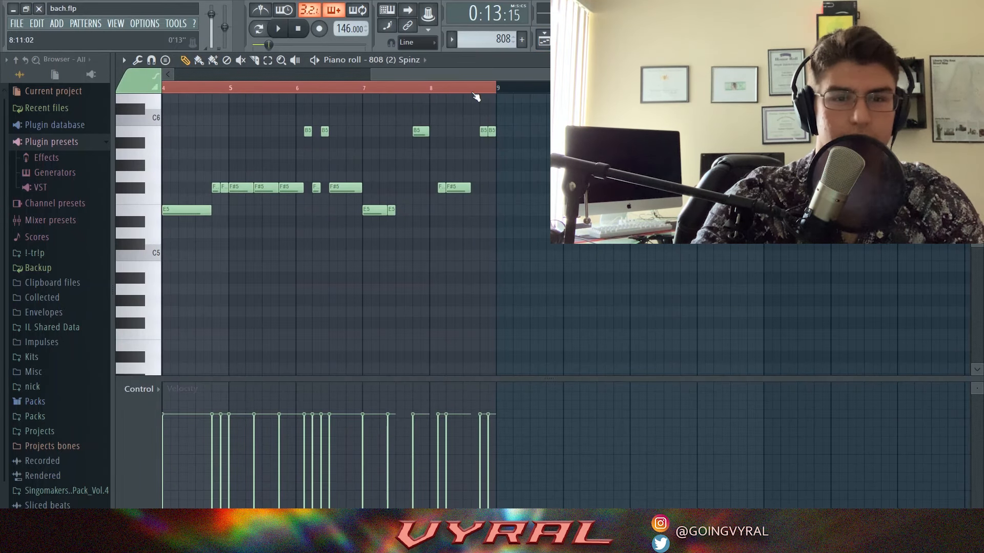
{"action": "left_click_drag", "start_coordinate": [487, 74], "coordinate": [288, 74]}
{"action": "key", "text": "ctrl+a"}
{"action": "key", "text": "ctrl+Up"}
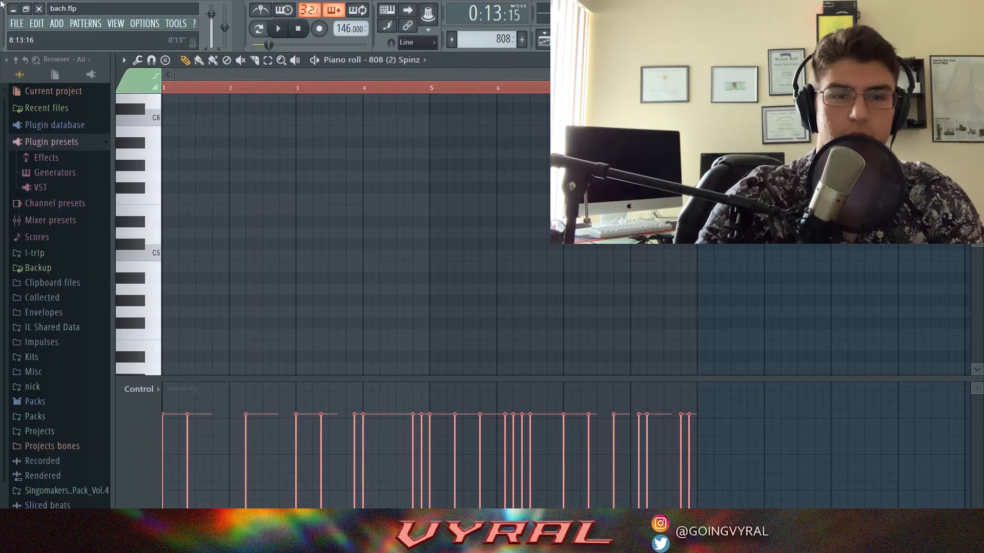
{"action": "key", "text": "ctrl+d"}
{"action": "scroll", "coordinate": [403, 259], "scroll_direction": "up", "scroll_amount": 5}
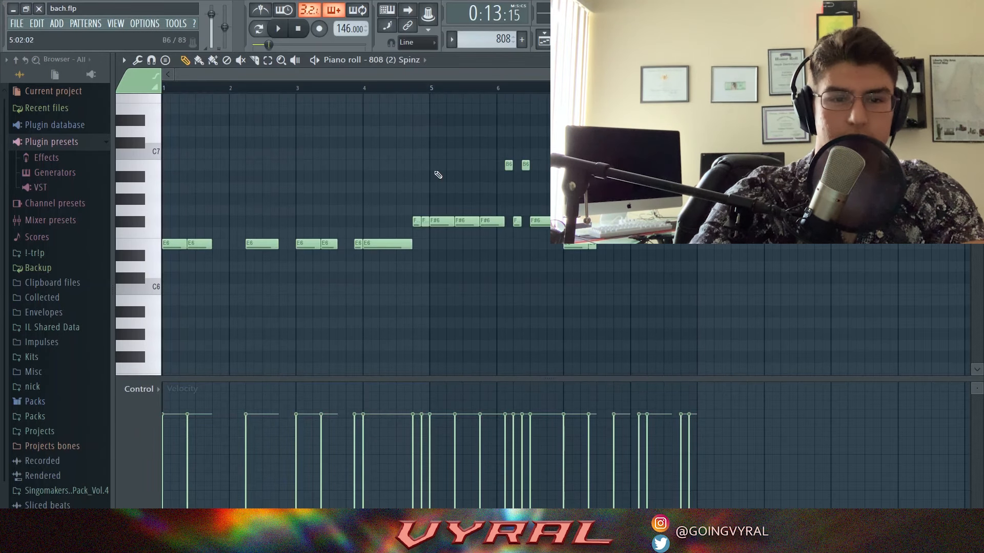
{"action": "left_click", "coordinate": [544, 41]}
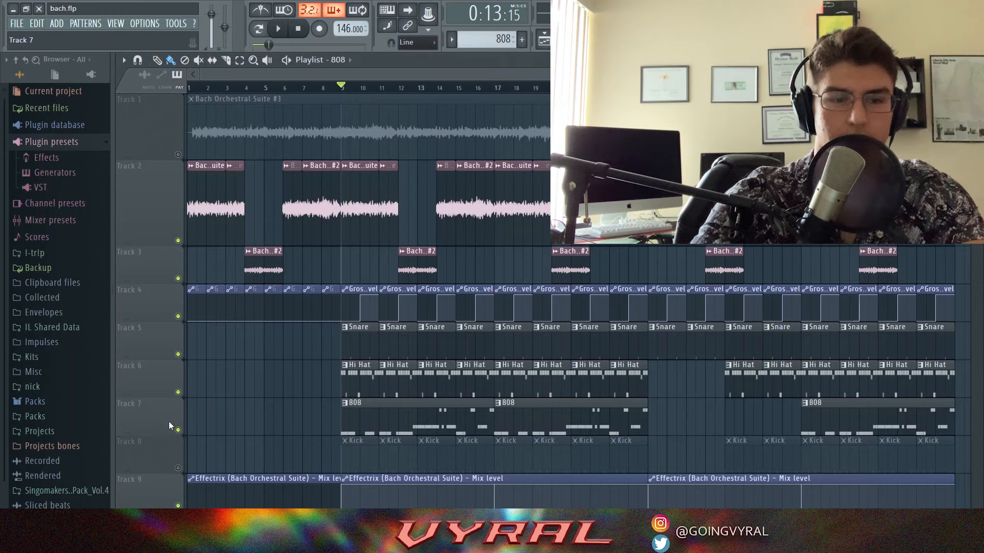
Mute the snare, hi-hat and other effect tracks, keep the chopped Bach sample with the 808, and play the 808 notes in the piano roll.
{"action": "left_click", "coordinate": [179, 241]}
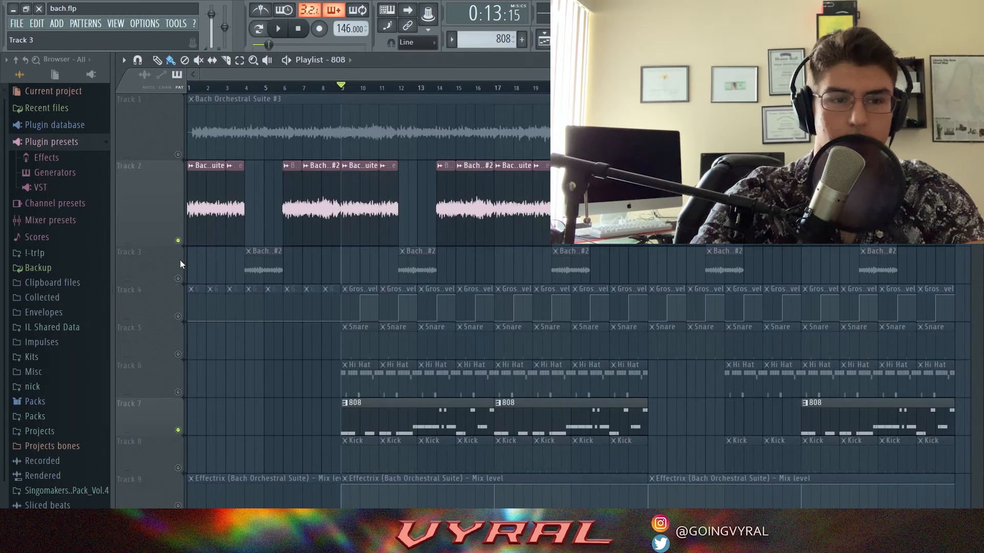
{"action": "left_click", "coordinate": [180, 318]}
{"action": "key", "text": "F7"}
{"action": "key", "text": "space"}
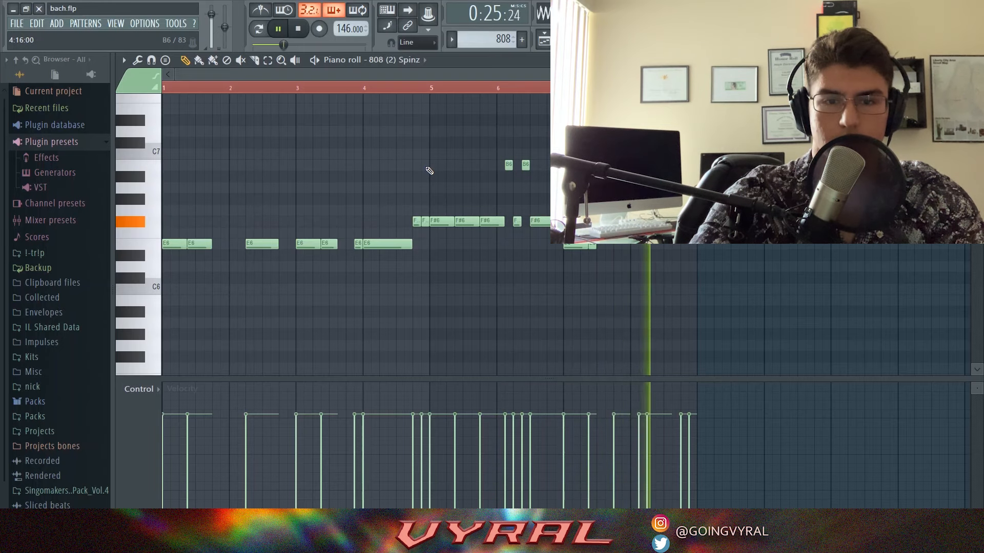
{"action": "key", "text": "space"}
Transpose all 808 notes back down one octave and return to the playlist.
{"action": "key", "text": "ctrl+a"}
{"action": "key", "text": "ctrl+Down"}
{"action": "key", "text": "ctrl+d"}
{"action": "scroll", "coordinate": [512, 157], "scroll_direction": "up", "scroll_amount": 4}
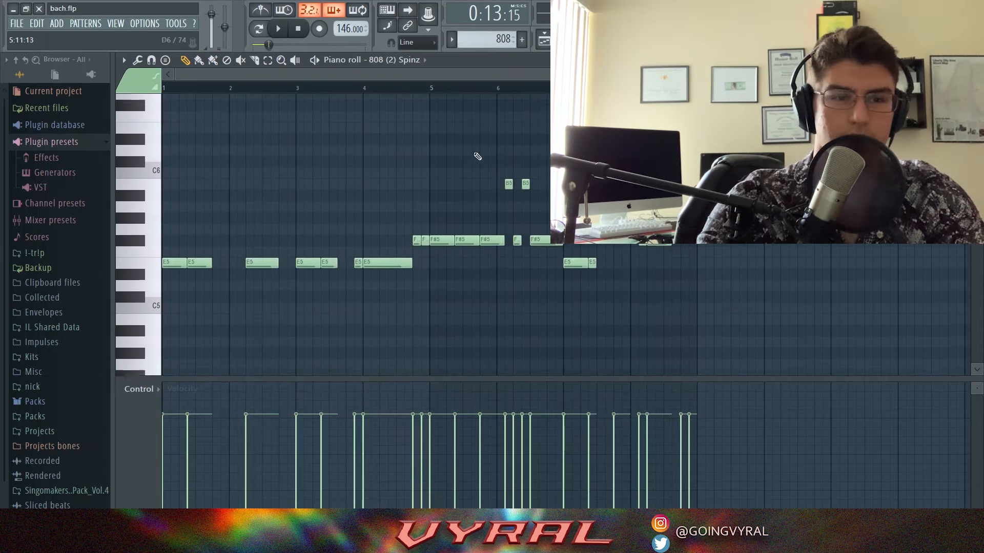
{"action": "left_click", "coordinate": [545, 40]}
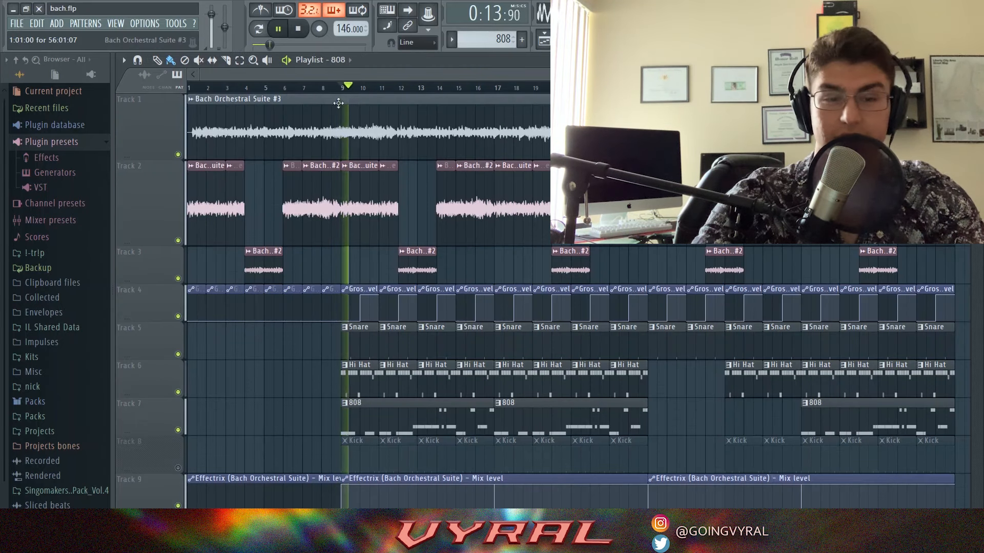
Mute the full Bach Orchestral Suite #3 track, play the arrangement with the 808, and reset the playhead to bar 9.
{"action": "left_click", "coordinate": [178, 156]}
{"action": "key", "text": "space"}
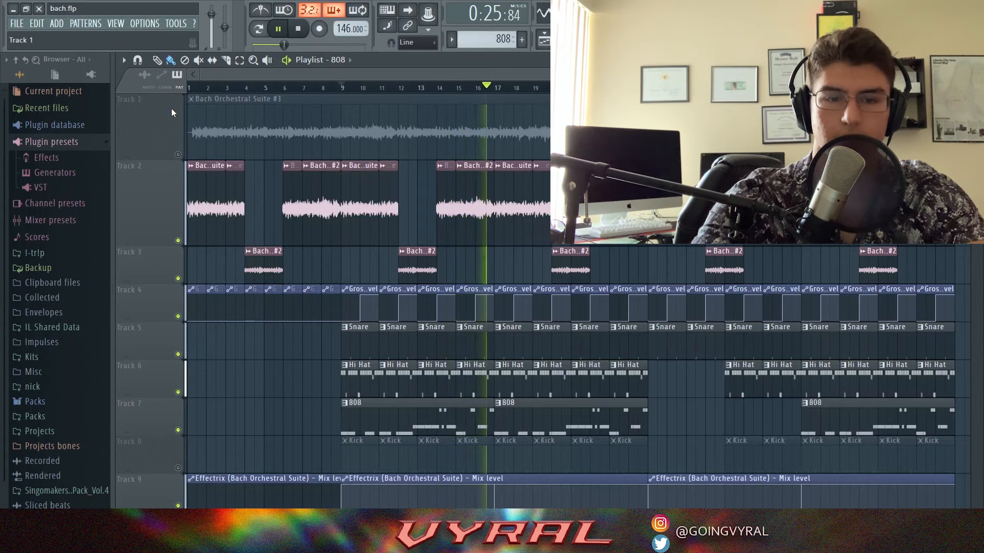
{"action": "key", "text": "space"}
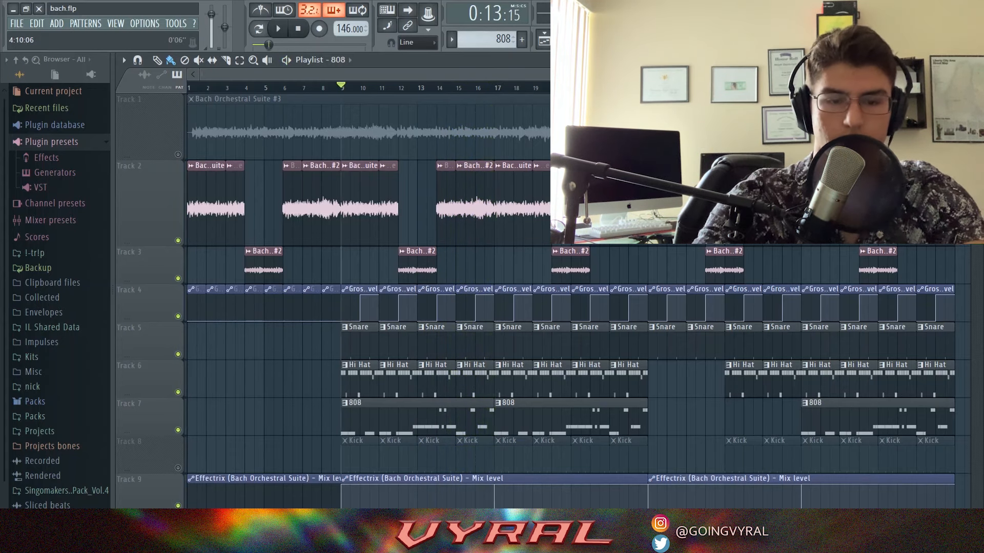
{"action": "left_click_drag", "start_coordinate": [623, 75], "coordinate": [649, 87]}
{"action": "key", "text": "space"}
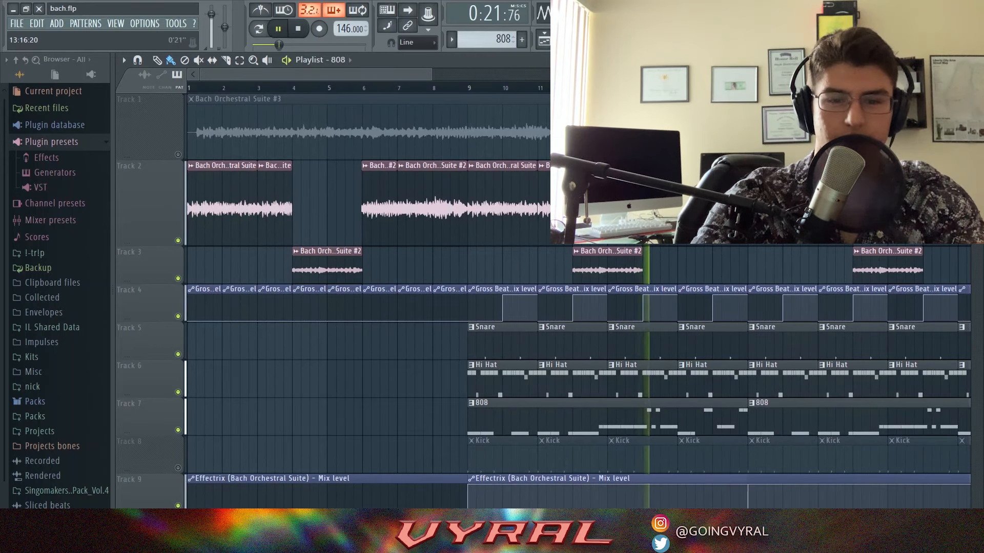
{"action": "key", "text": "space"}
{"action": "left_click", "coordinate": [468, 87]}
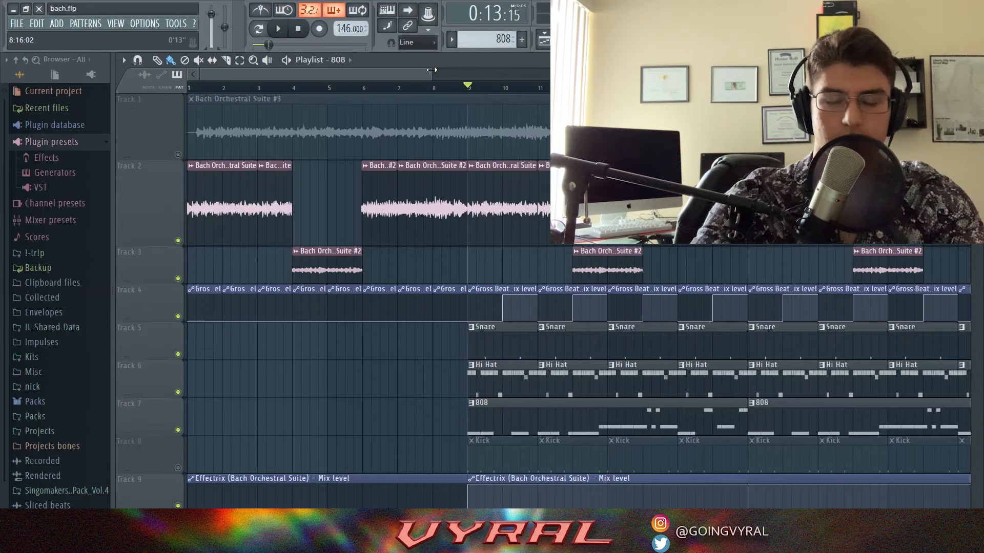
Unmute the kick track below the 808 track in the playlist.
{"action": "left_click_drag", "start_coordinate": [432, 70], "coordinate": [759, 72]}
{"action": "scroll", "coordinate": [196, 311], "scroll_direction": "down", "scroll_amount": 3}
{"action": "left_click", "coordinate": [177, 355]}
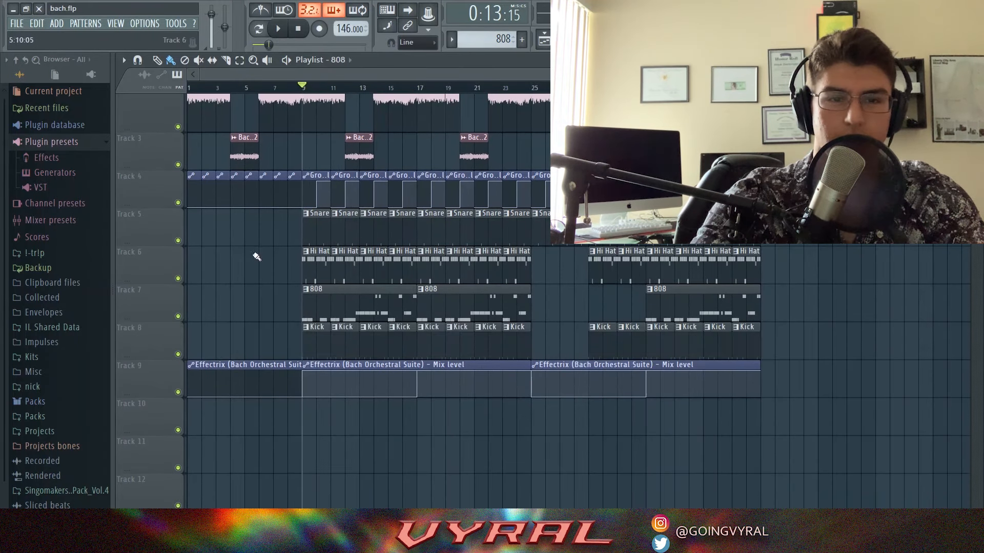
Open the kick channel's sampler settings to view the NM - Stella Kick sample, close them and return to the playlist.
{"action": "left_click", "coordinate": [585, 39]}
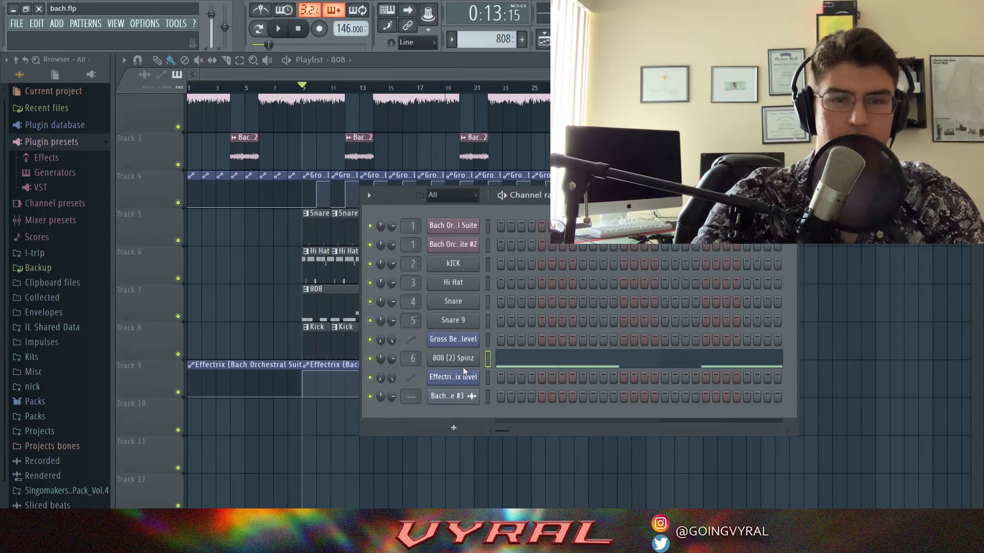
{"action": "left_click", "coordinate": [447, 267]}
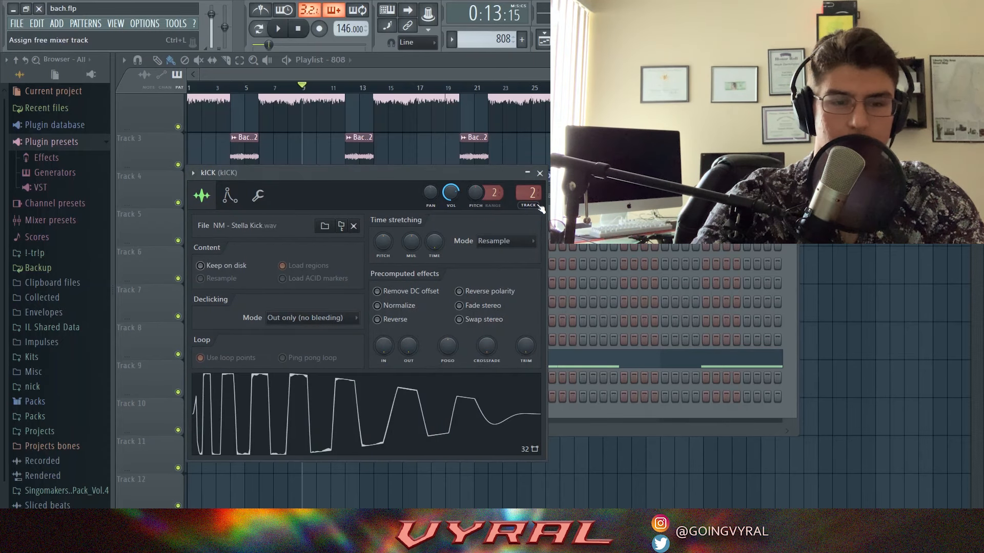
{"action": "left_click", "coordinate": [540, 174]}
{"action": "left_click", "coordinate": [543, 42]}
{"action": "scroll", "coordinate": [352, 189], "scroll_direction": "up", "scroll_amount": 3}
{"action": "scroll", "coordinate": [398, 283], "scroll_direction": "down", "scroll_amount": 3}
{"action": "scroll", "coordinate": [398, 283], "scroll_direction": "down", "scroll_amount": 1}
Open the Kick pattern's step sequence in the channel rack and reposition the rack to show its steps.
{"action": "key", "text": "F6"}
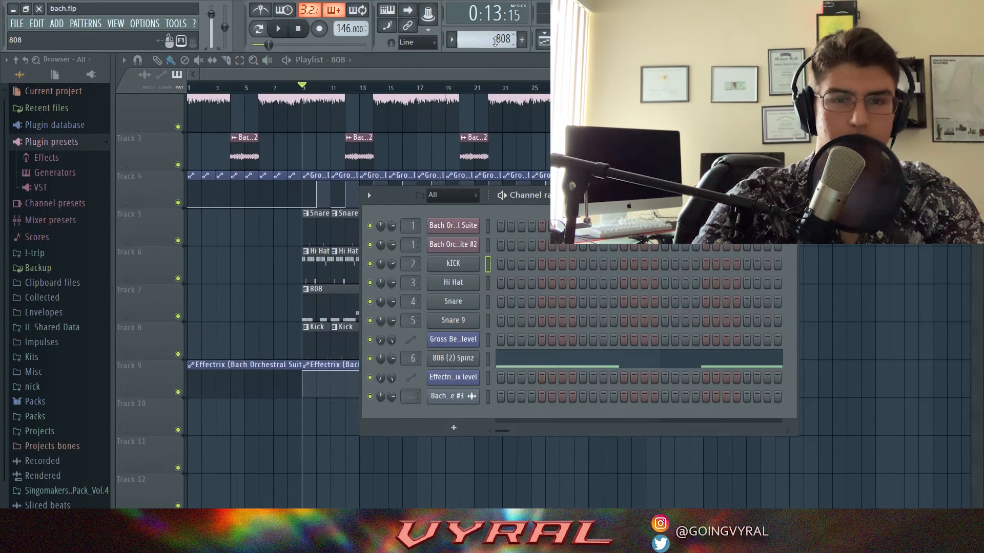
{"action": "left_click", "coordinate": [544, 42]}
{"action": "scroll", "coordinate": [214, 385], "scroll_direction": "up", "scroll_amount": 2}
{"action": "double_click", "coordinate": [425, 408]}
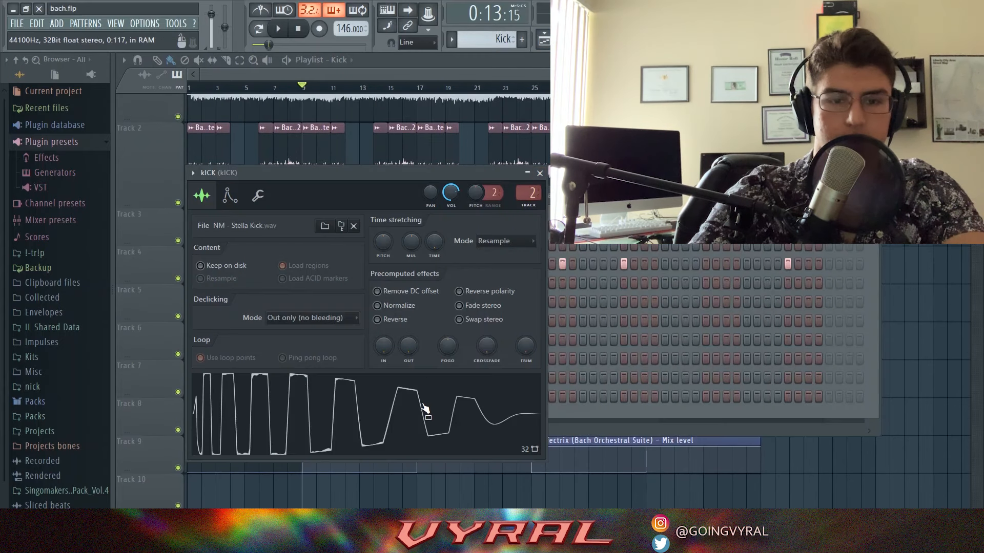
{"action": "left_click", "coordinate": [540, 174]}
{"action": "left_click_drag", "start_coordinate": [574, 195], "coordinate": [489, 202]}
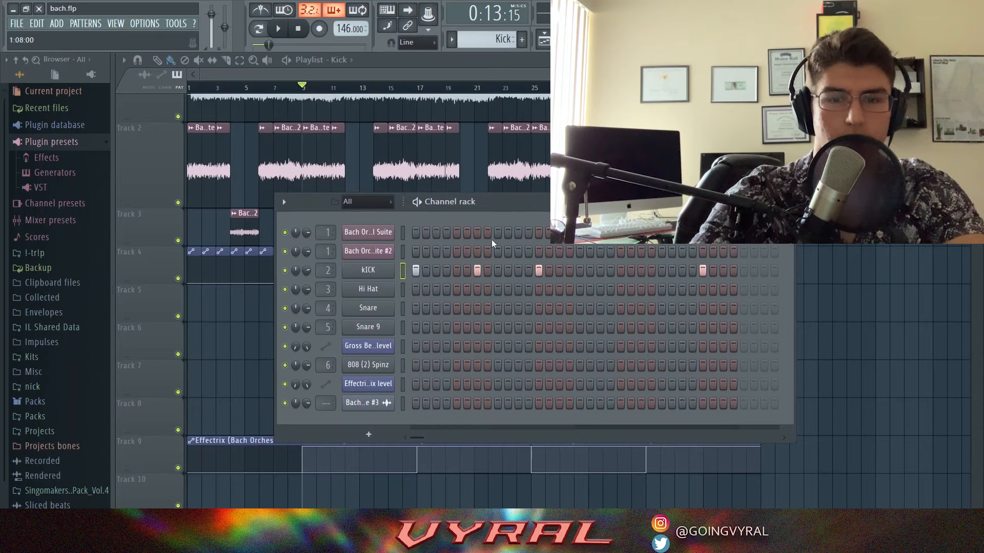
{"action": "mouse_move", "coordinate": [784, 264]}
{"action": "left_mouse_down"}
{"action": "mouse_move", "coordinate": [768, 268]}
{"action": "mouse_move", "coordinate": [780, 269]}
{"action": "left_mouse_up"}
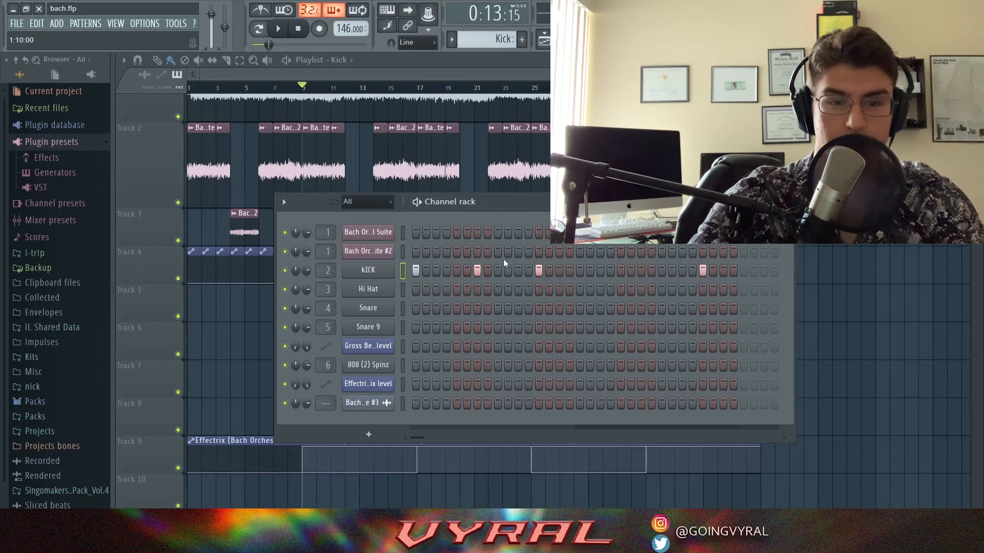
Check the kick sampler again, then play the Kick pattern alone in pattern mode and stop it.
{"action": "left_click", "coordinate": [388, 279]}
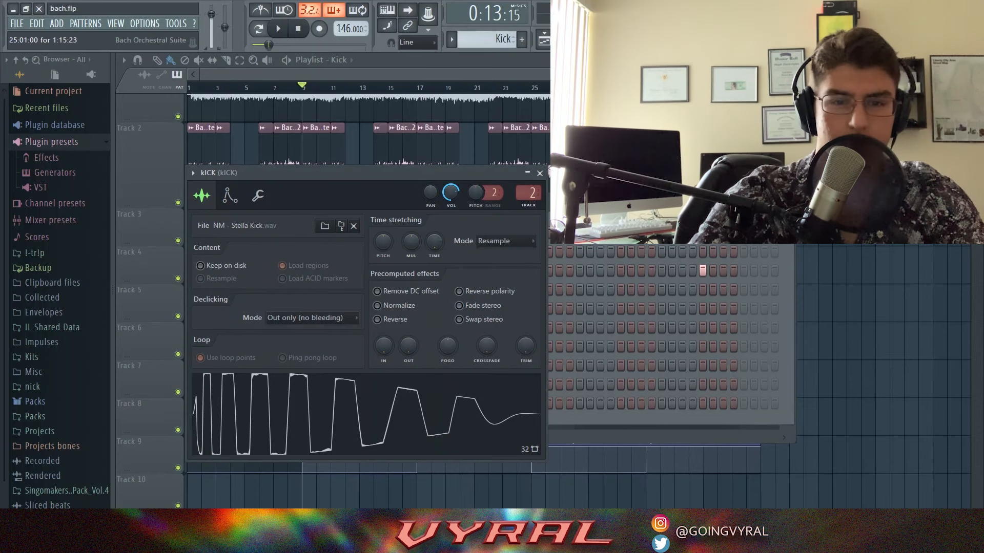
{"action": "left_click", "coordinate": [540, 173]}
{"action": "left_click", "coordinate": [264, 32]}
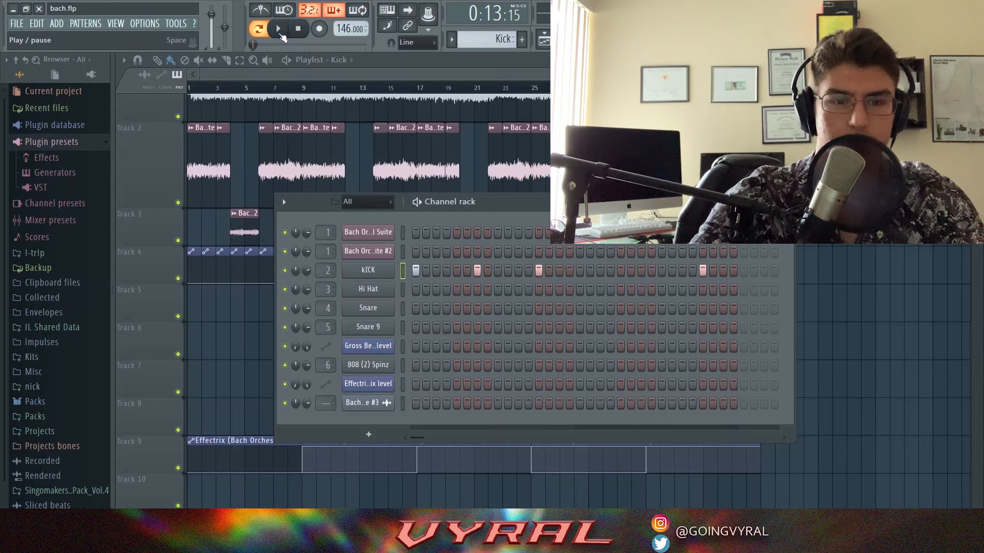
{"action": "left_click", "coordinate": [279, 30]}
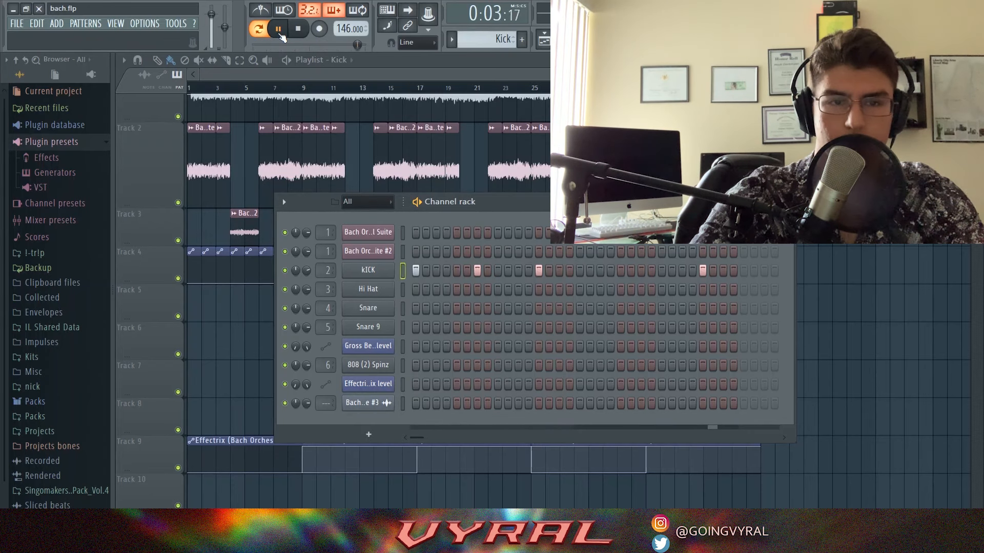
{"action": "left_click", "coordinate": [299, 31]}
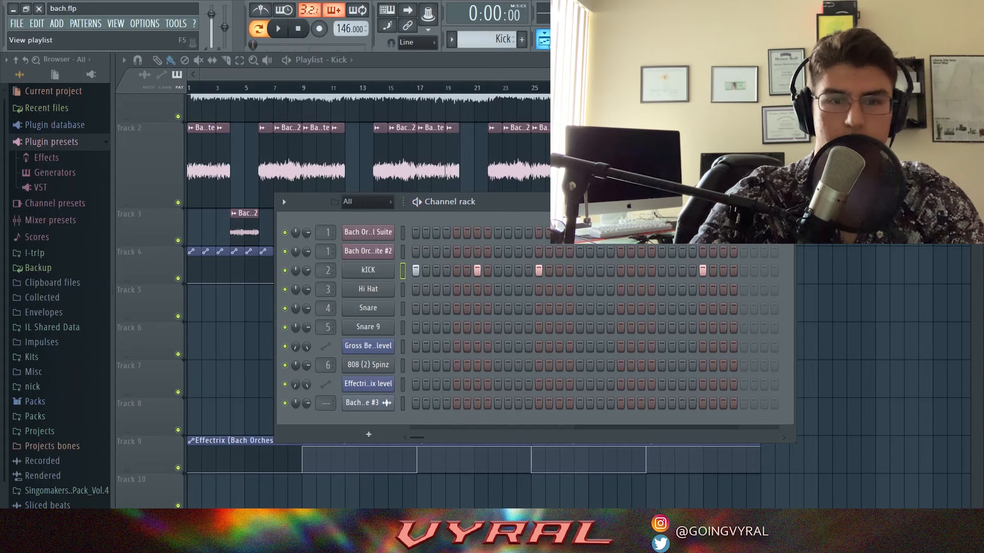
Return to the playlist in song mode, mute the full Bach sample track and play the arrangement from bar 9 with the kick.
{"action": "left_click", "coordinate": [544, 40]}
{"action": "left_click", "coordinate": [259, 29]}
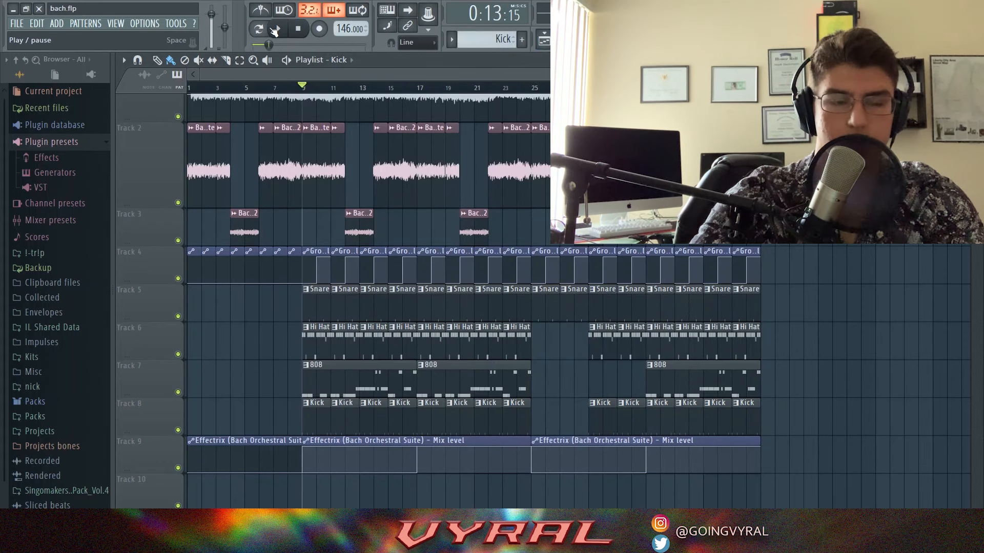
{"action": "left_click", "coordinate": [275, 30]}
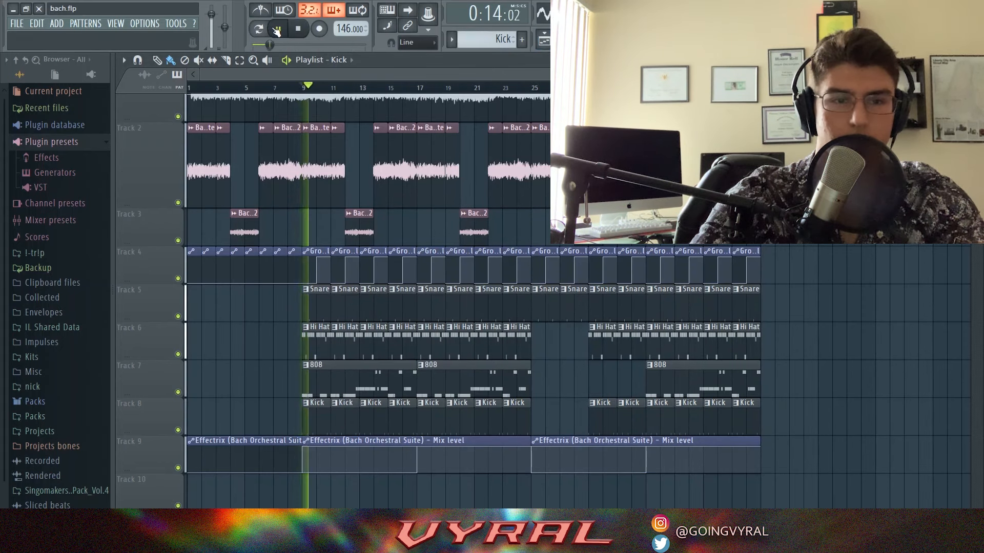
{"action": "left_click", "coordinate": [298, 30]}
{"action": "scroll", "coordinate": [313, 149], "scroll_direction": "up", "scroll_amount": 1}
{"action": "left_click", "coordinate": [178, 155]}
{"action": "right_click", "coordinate": [294, 122]}
{"action": "left_click", "coordinate": [278, 30]}
{"action": "scroll", "coordinate": [340, 209], "scroll_direction": "down", "scroll_amount": 3}
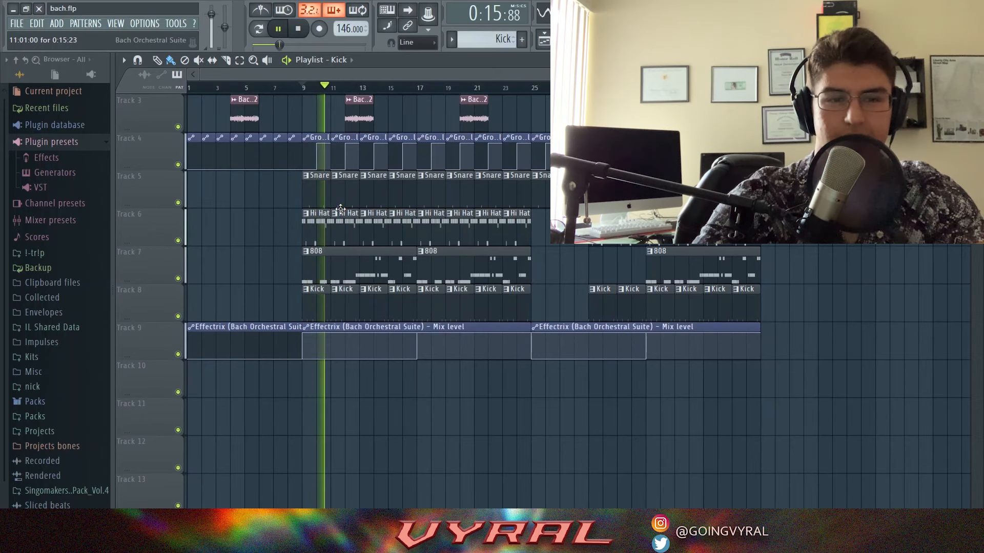
Let the full arrangement with the kick play through to bar 25 and stop playback.
{"action": "scroll", "coordinate": [341, 208], "scroll_direction": "up", "scroll_amount": 1}
{"action": "scroll", "coordinate": [340, 208], "scroll_direction": "up", "scroll_amount": 2}
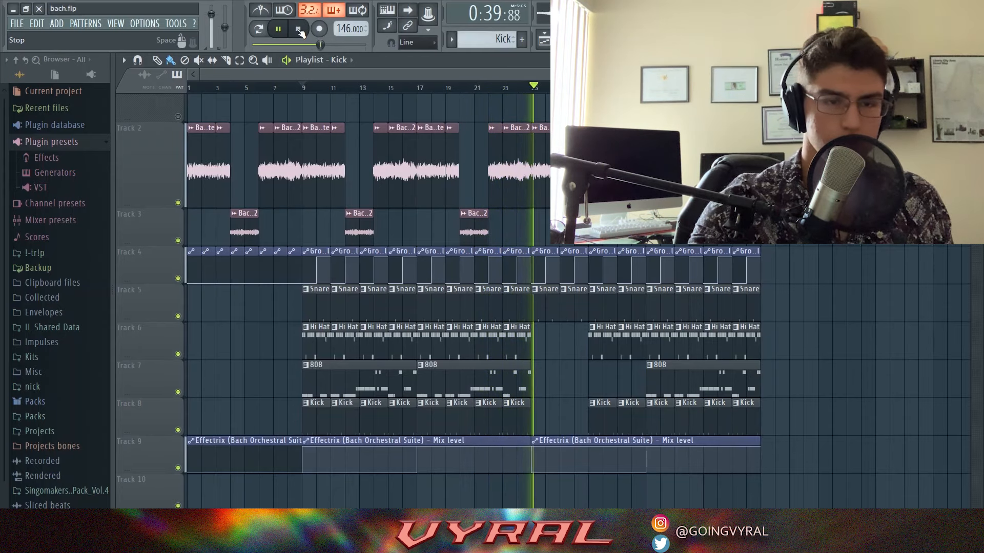
{"action": "left_click", "coordinate": [299, 30]}
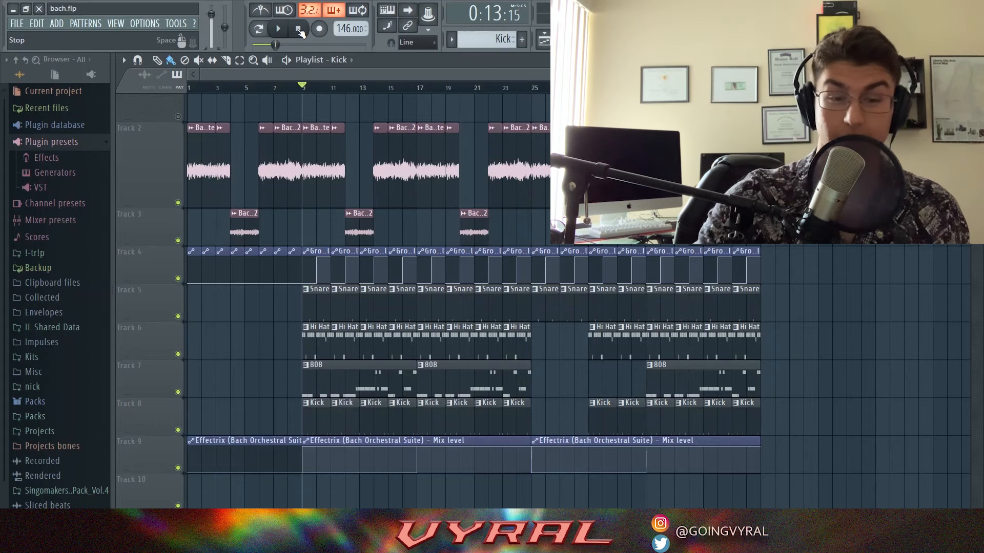
{"action": "scroll", "coordinate": [346, 144], "scroll_direction": "down", "scroll_amount": 6}
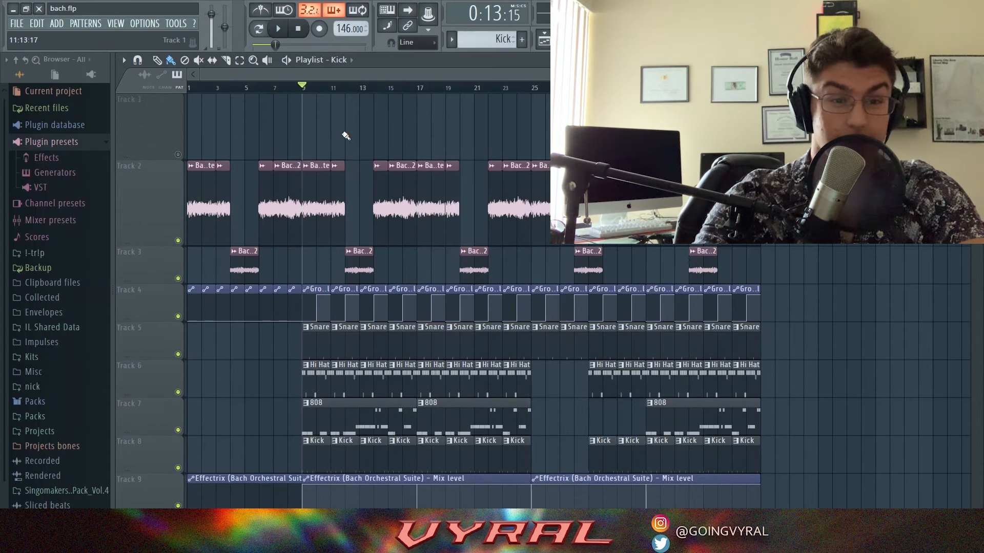
{"action": "scroll", "coordinate": [348, 164], "scroll_direction": "up", "scroll_amount": 5}
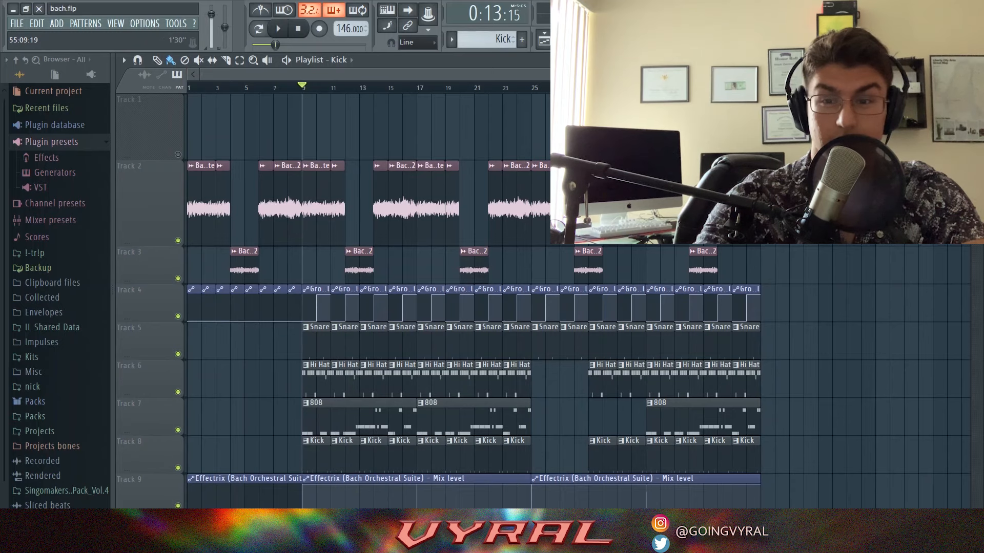
{"action": "left_click_drag", "start_coordinate": [923, 75], "coordinate": [848, 75]}
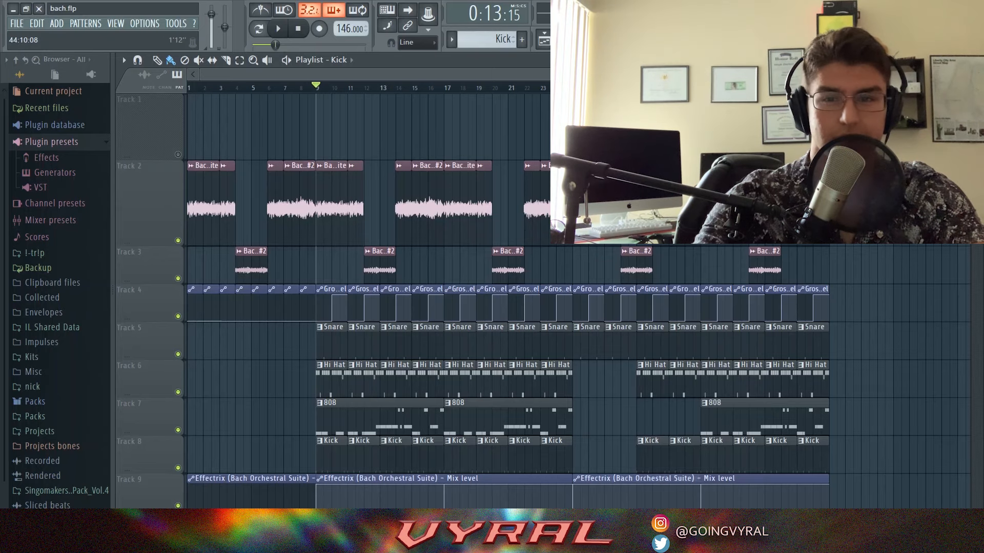
{"action": "mouse_move", "coordinate": [886, 75]}
{"action": "left_mouse_down"}
{"action": "mouse_move", "coordinate": [713, 74]}
{"action": "mouse_move", "coordinate": [888, 75]}
{"action": "mouse_move", "coordinate": [867, 75]}
{"action": "left_mouse_up"}
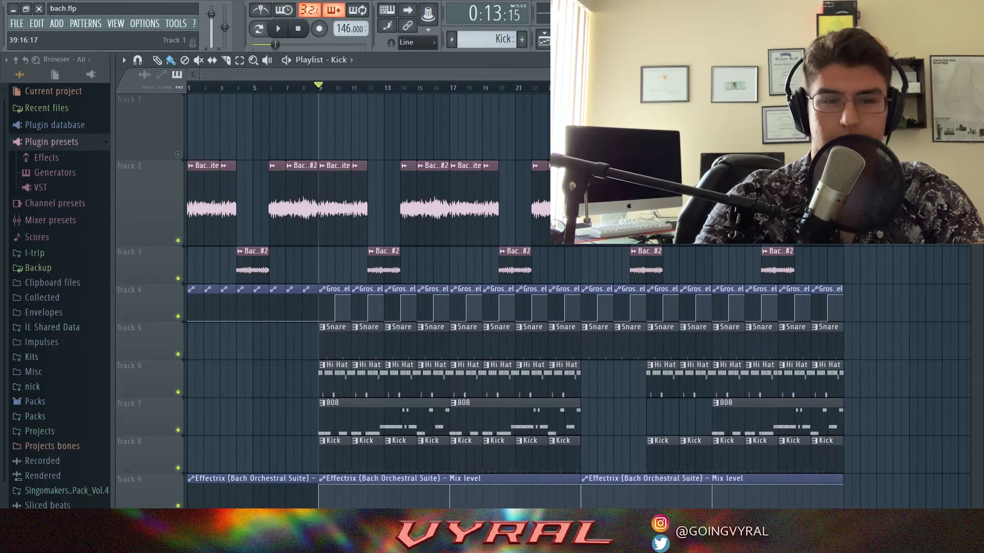
{"action": "scroll", "coordinate": [647, 191], "scroll_direction": "down", "scroll_amount": 5}
{"action": "scroll", "coordinate": [646, 192], "scroll_direction": "up", "scroll_amount": 5}
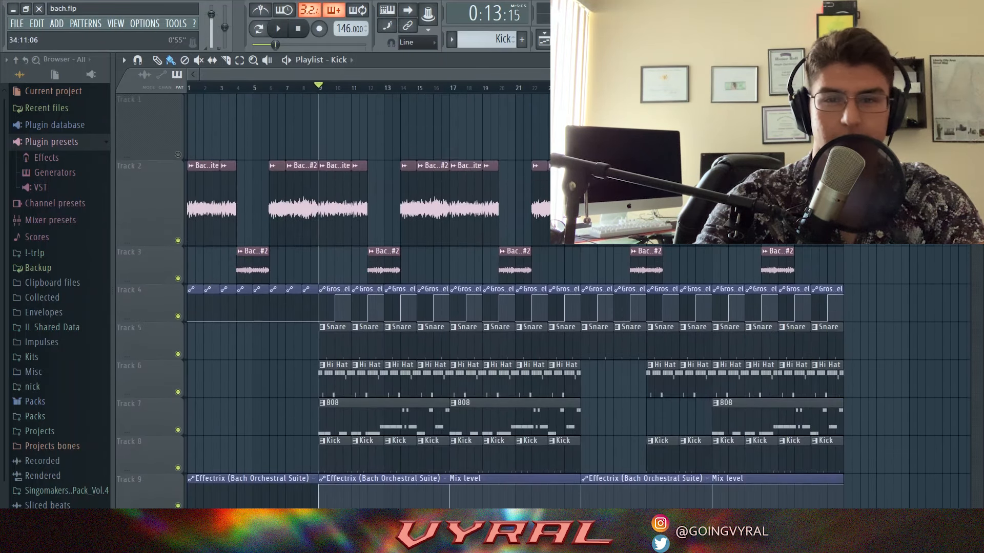
{"action": "left_click_drag", "start_coordinate": [867, 74], "coordinate": [948, 75]}
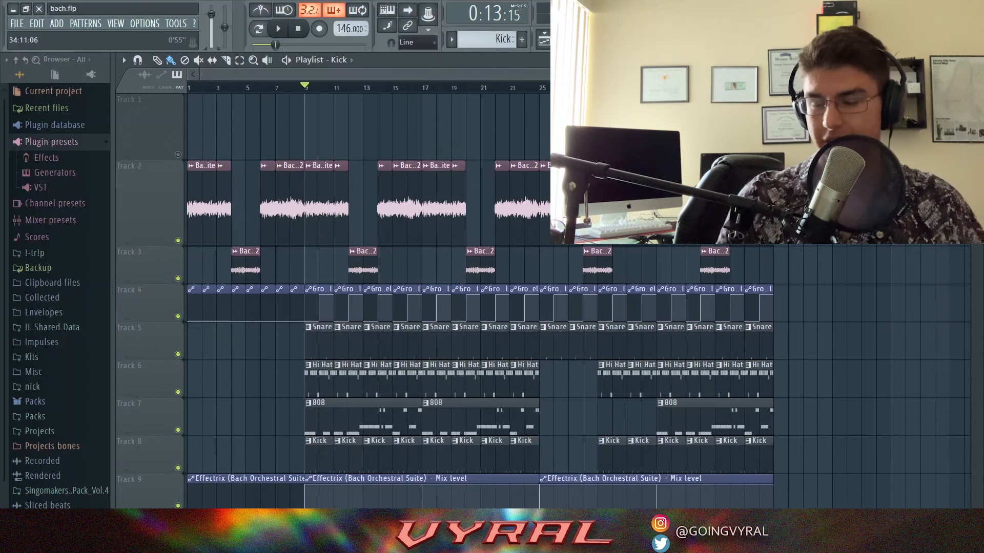